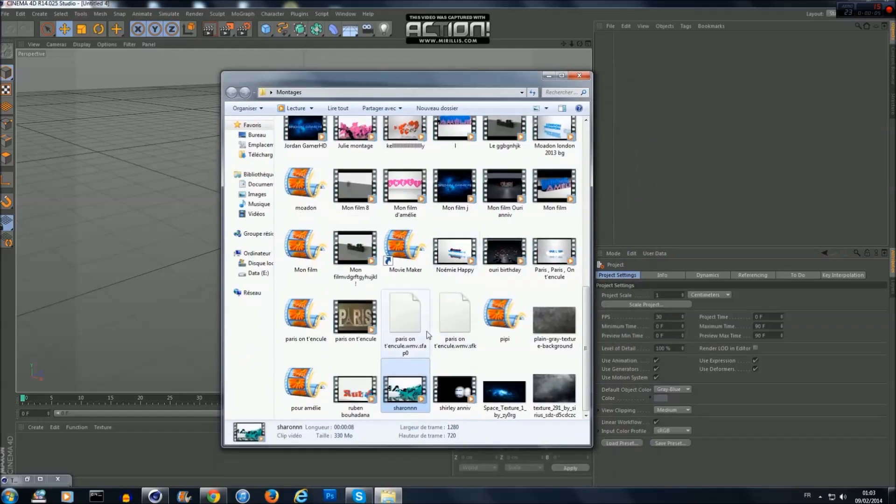
- Play the selected example clip in the Montages folder to preview the text effect, and close the player and folder
double_click(411, 394)
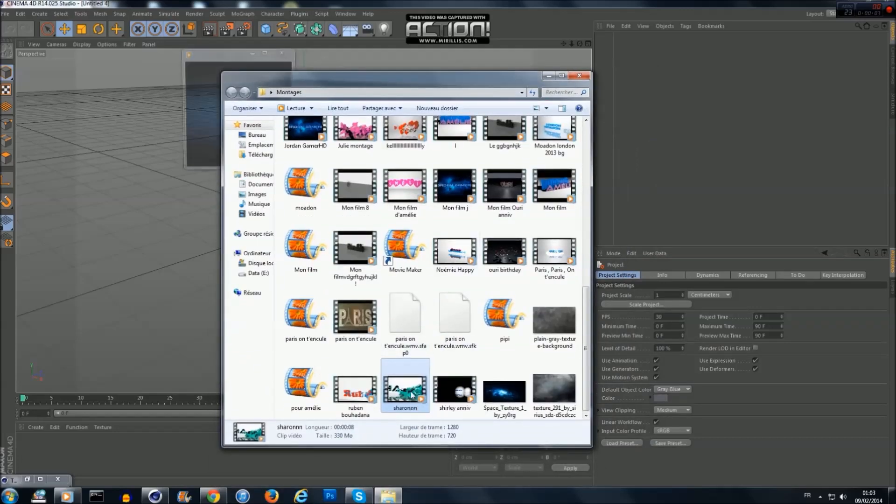
click(757, 51)
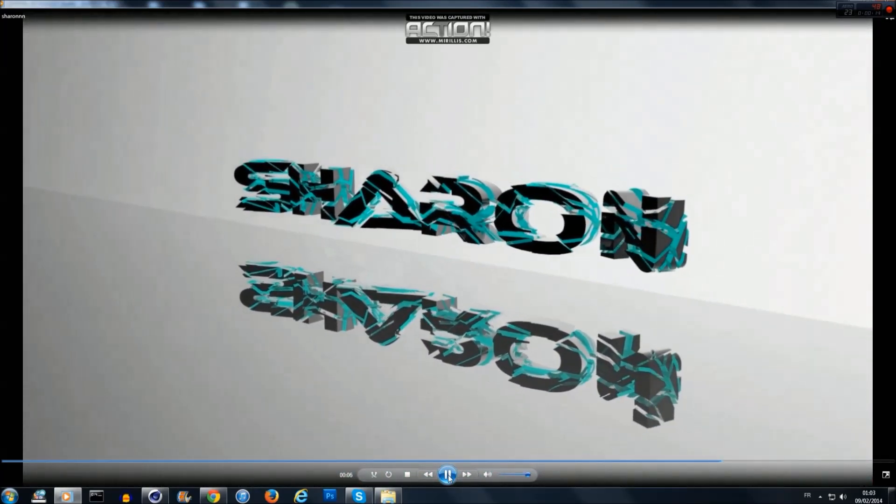
click(447, 475)
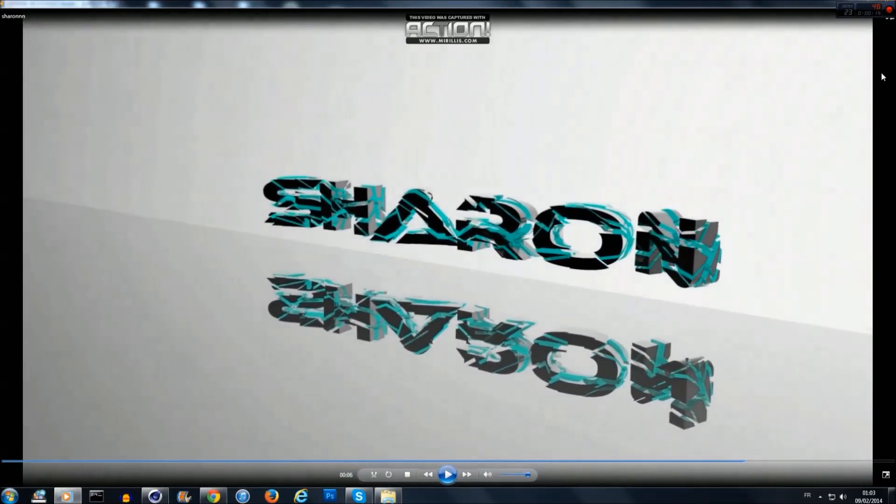
double_click(830, 10)
click(799, 45)
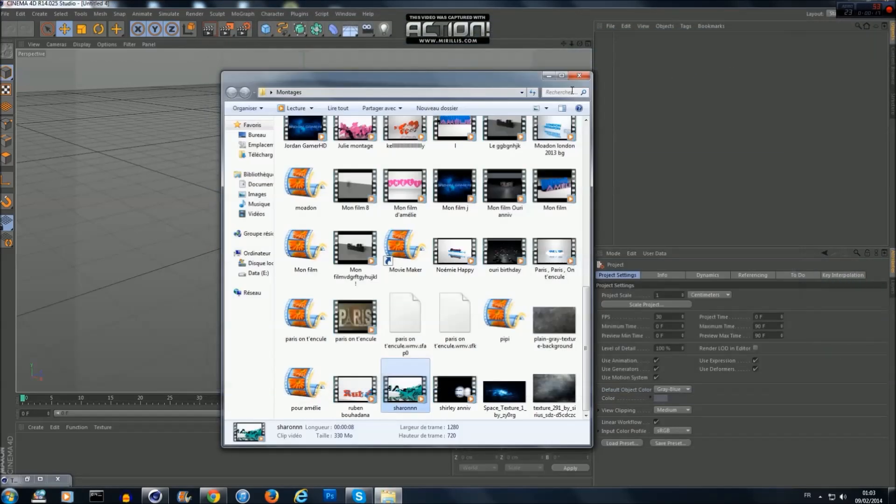
click(579, 76)
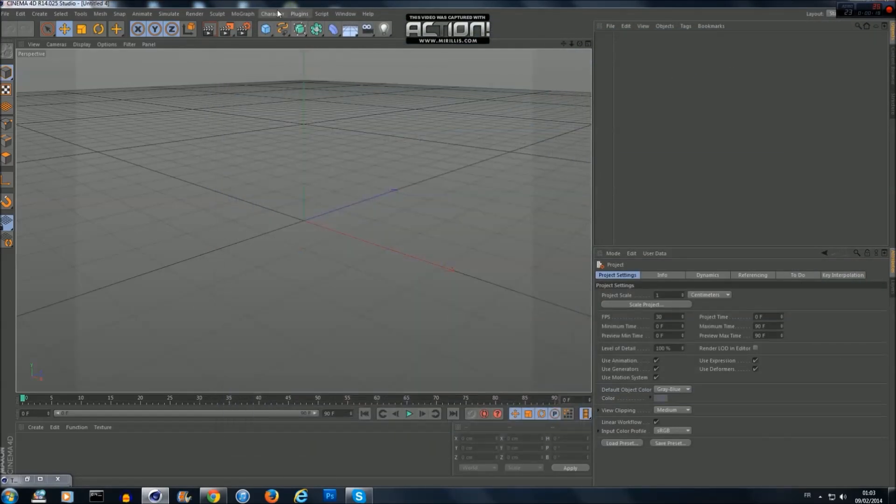
- Add a MoText object to the scene and set its text to "Rodakir"
drag(580, 44, 611, 44)
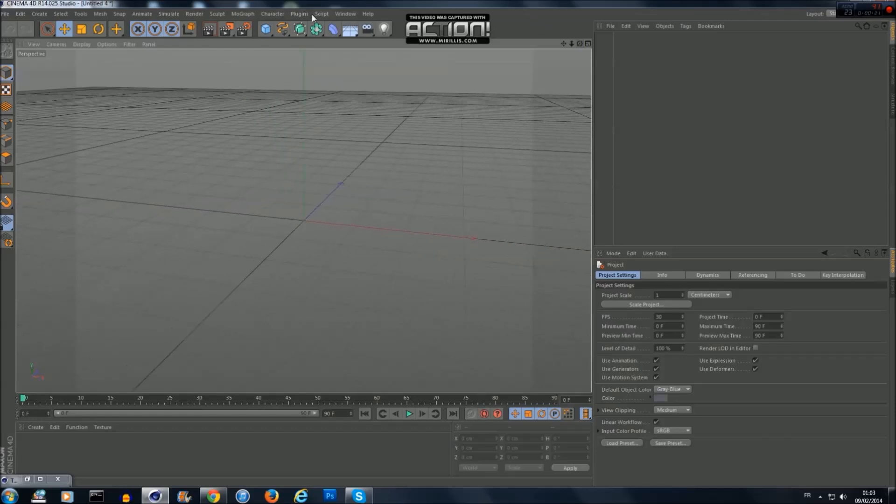
click(243, 14)
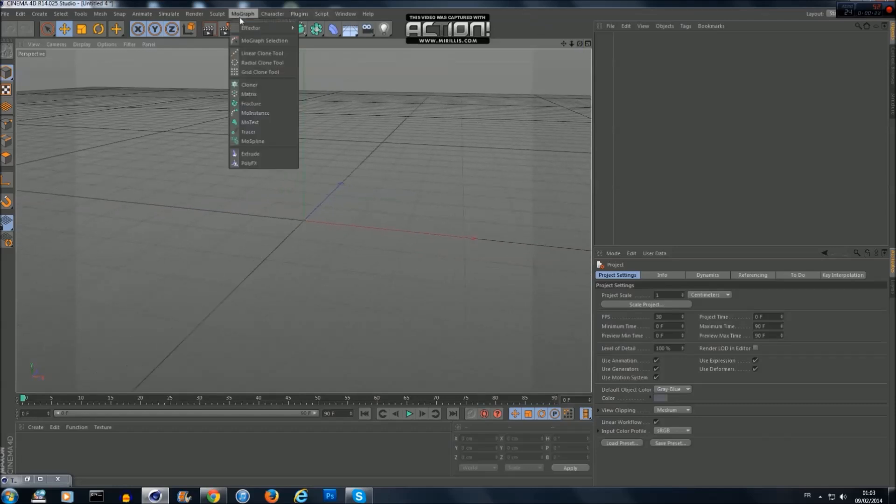
click(252, 122)
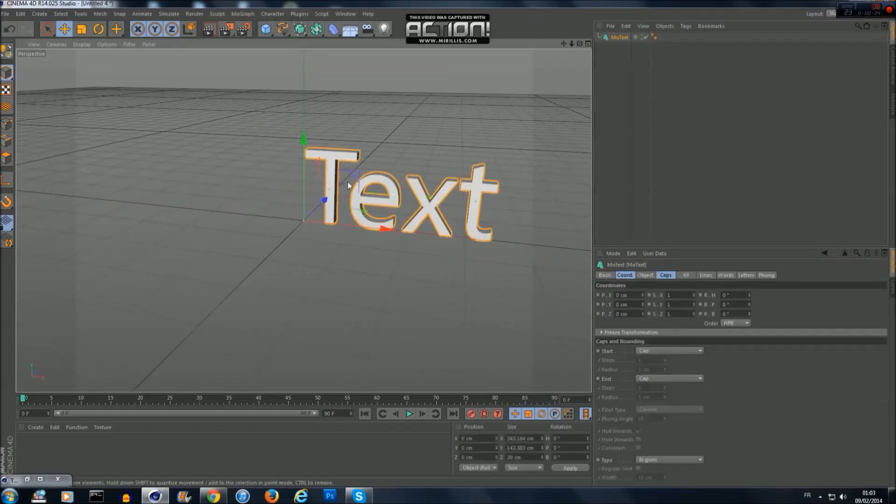
click(646, 275)
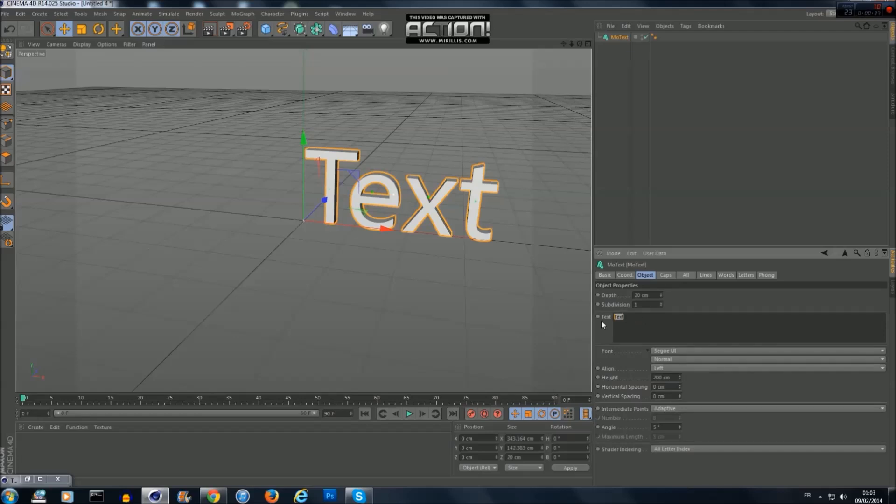
text(akil)
click(499, 176)
drag(580, 44, 455, 59)
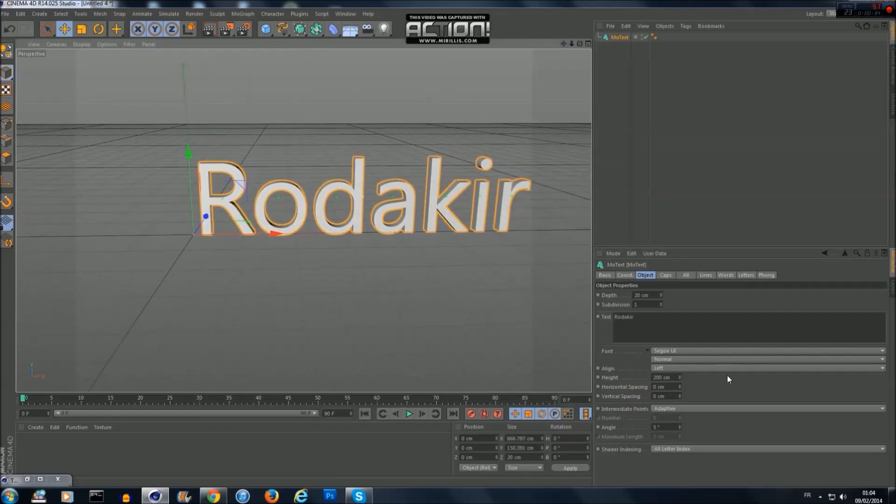
- Set the MoText extrusion depth to 80 cm
click(641, 294)
text(8)
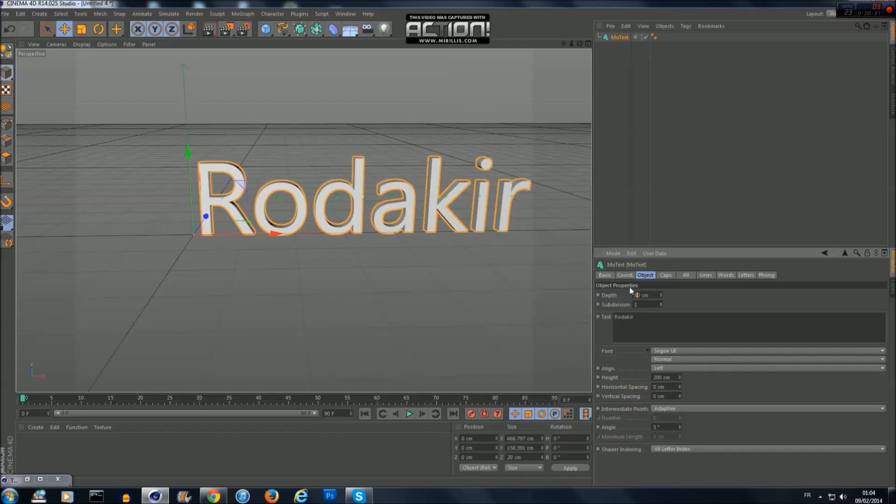
key(Return)
- Change the MoText font to Ethnocentric Rg
drag(580, 43, 551, 45)
click(687, 351)
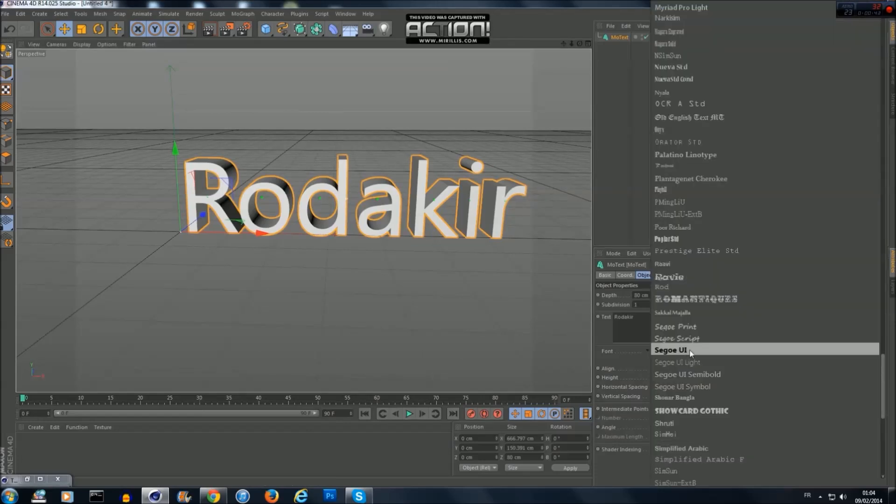
scroll(722, 239, up, 20)
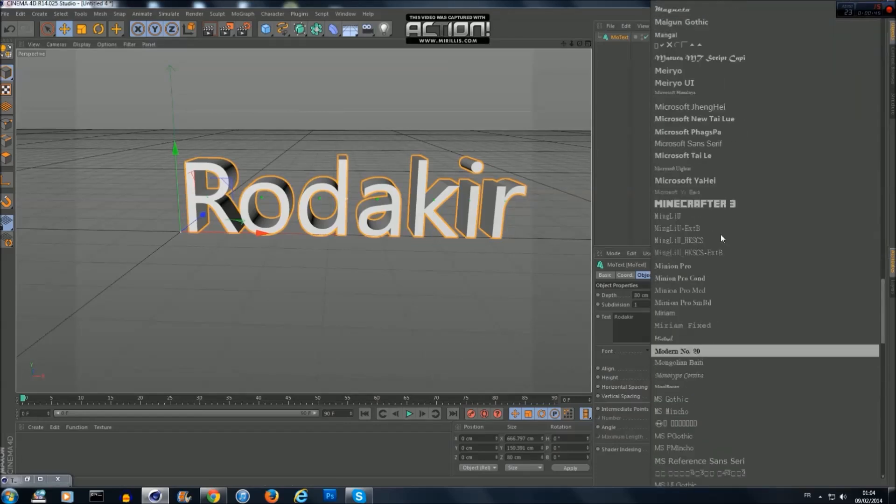
scroll(721, 234, up, 15)
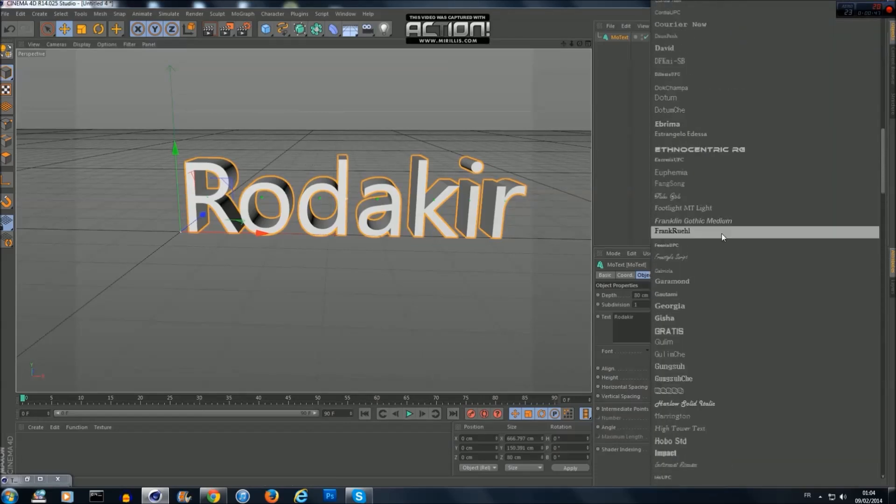
scroll(716, 216, down, 10)
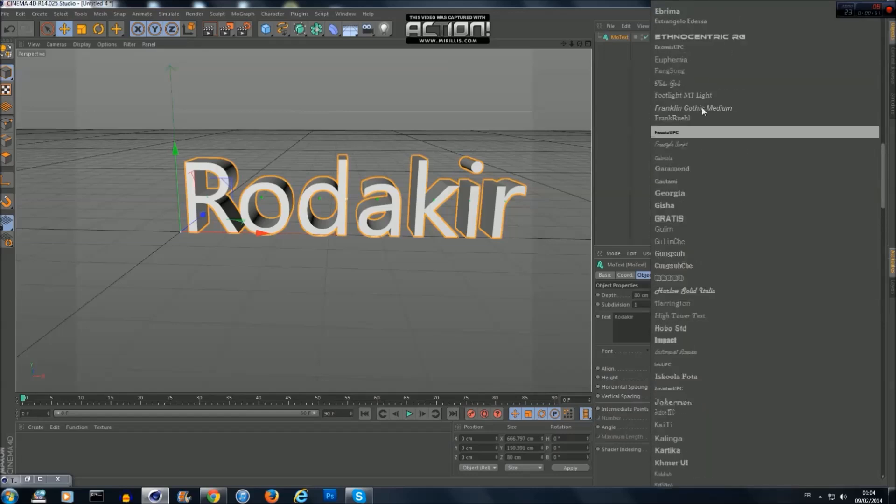
click(716, 38)
- Set both the start and end caps of the MoText to Fillet Cap
scroll(489, 112, down, 3)
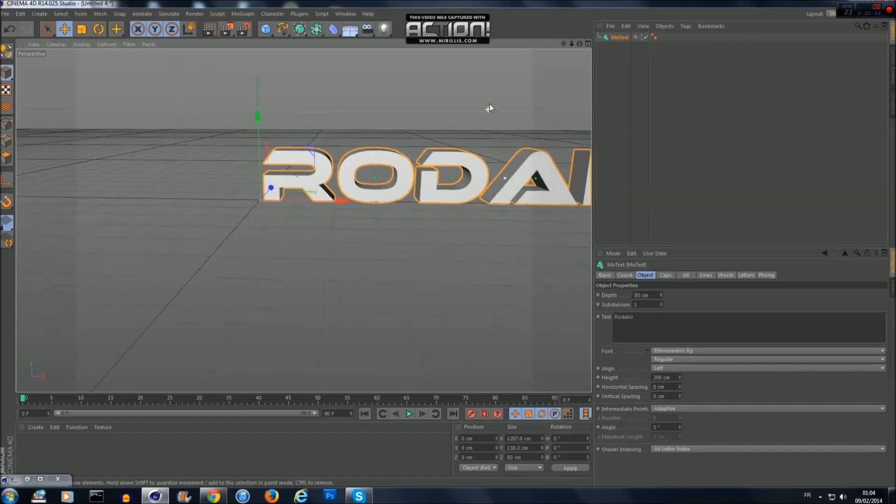
mouse_move(564, 44)
mouse_down()
mouse_move(384, 51)
mouse_move(587, 40)
mouse_move(556, 43)
mouse_move(578, 41)
mouse_up()
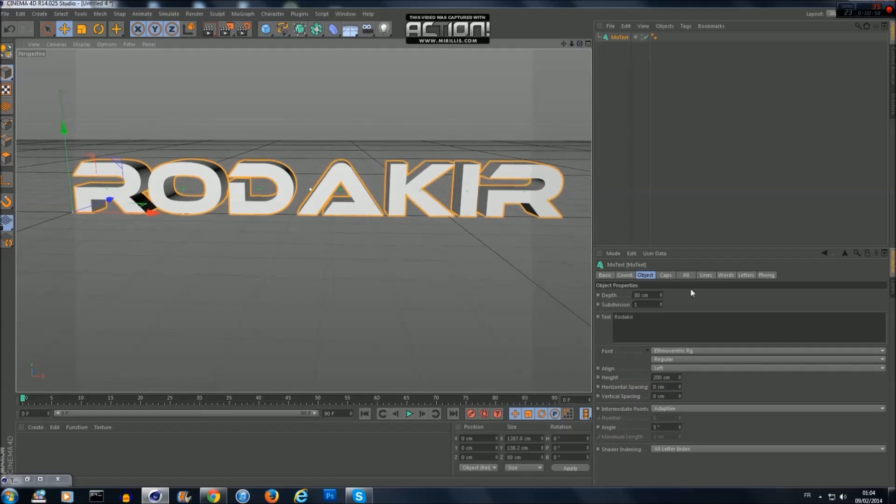
click(666, 275)
click(665, 295)
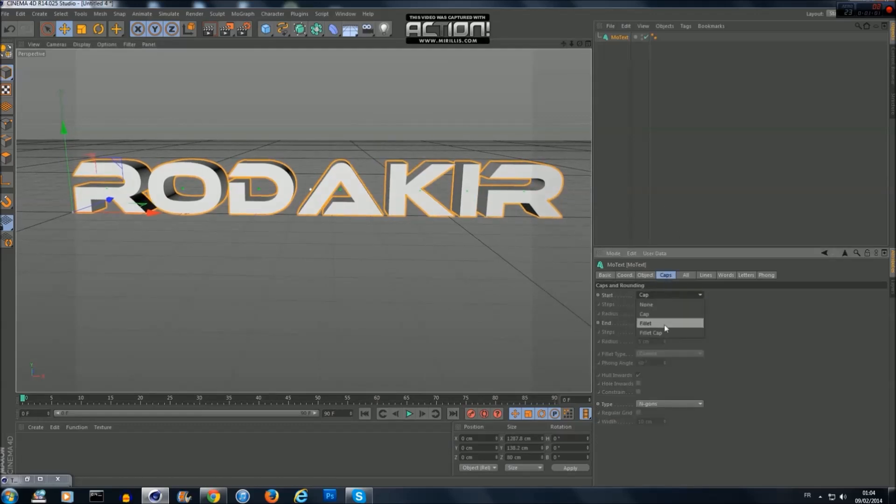
click(664, 333)
click(666, 323)
click(665, 361)
drag(579, 43, 573, 45)
mouse_move(304, 219)
mouse_down()
mouse_move(580, 43)
mouse_move(304, 220)
mouse_up()
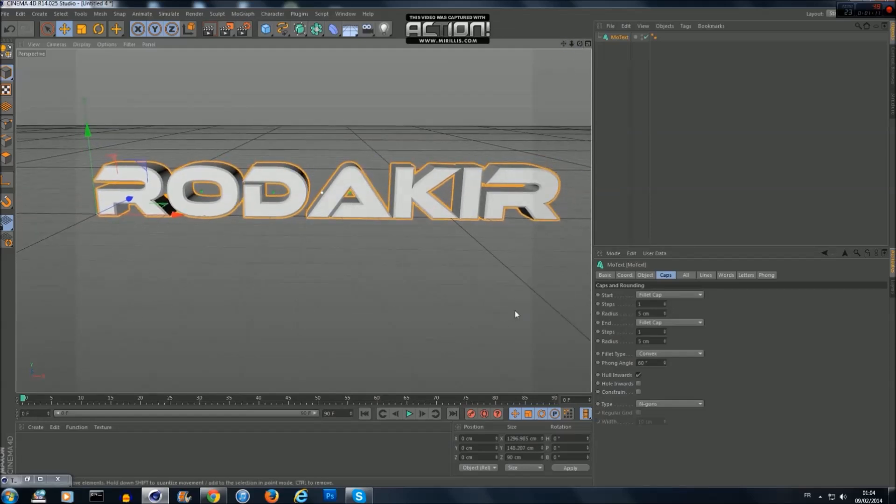
- Create a new material and set its color to blue with RGB 0, 153, 255
click(195, 461)
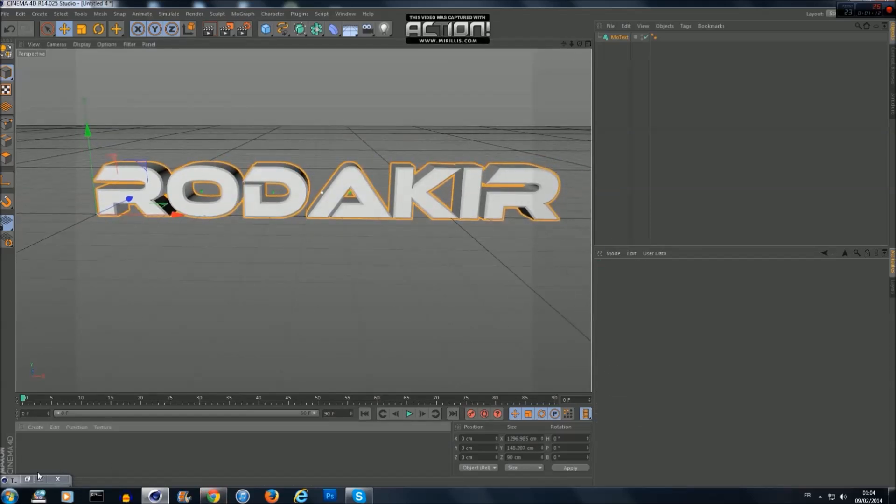
double_click(195, 461)
click(58, 479)
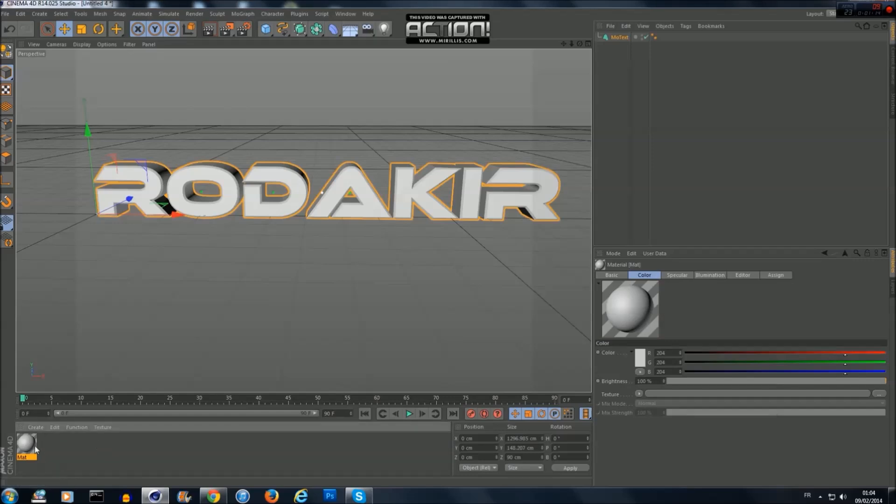
double_click(27, 443)
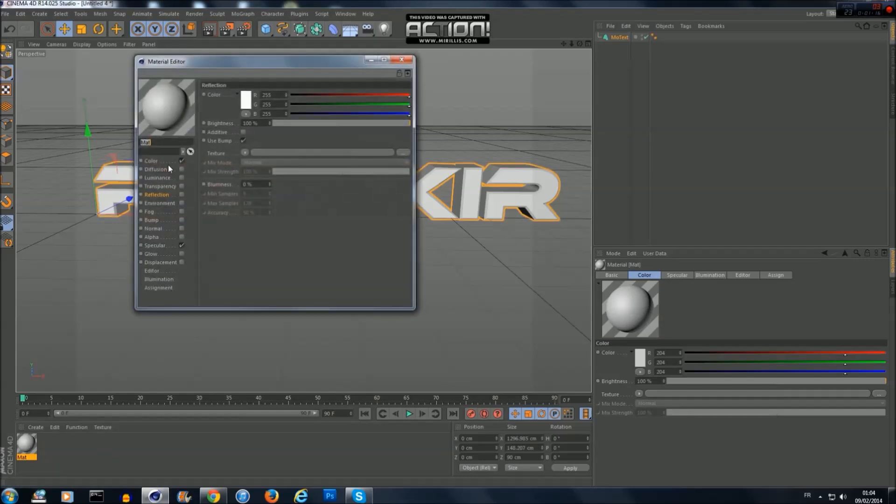
click(167, 162)
click(246, 100)
drag(274, 66, 272, 65)
click(251, 71)
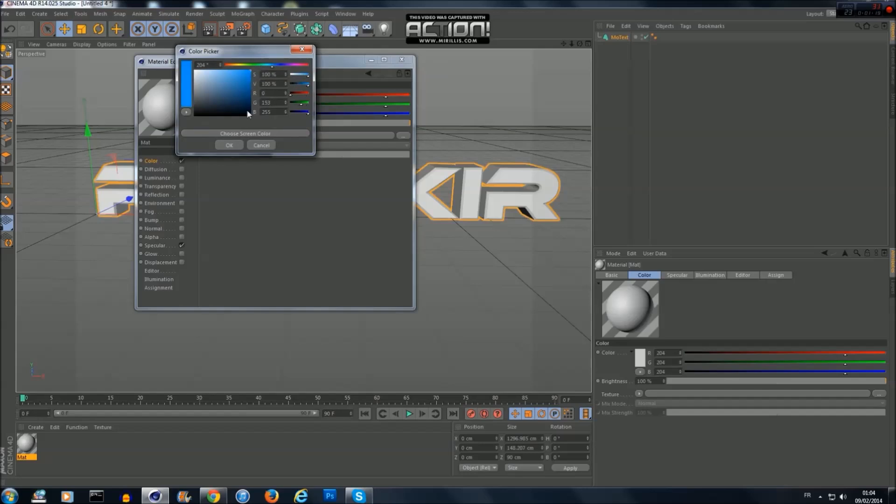
click(229, 145)
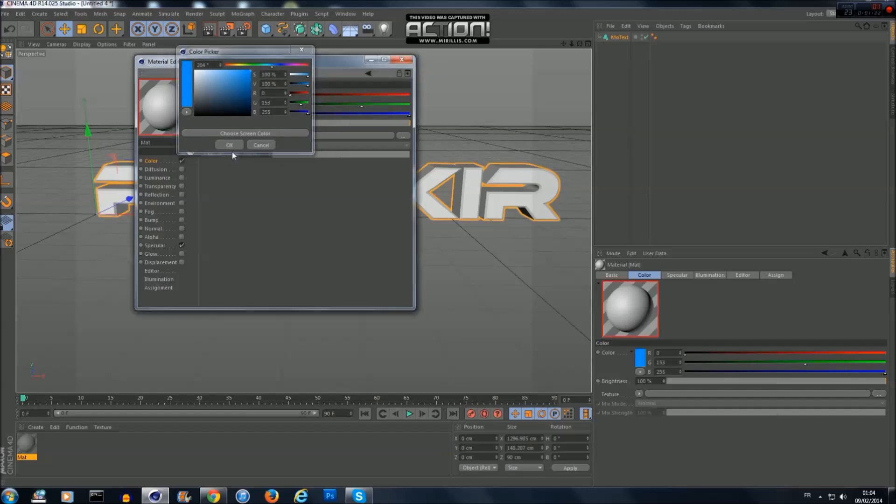
- Disable the blue material's Specular channel and enable Reflection with about 22 % brightness and a Fresnel texture
click(182, 246)
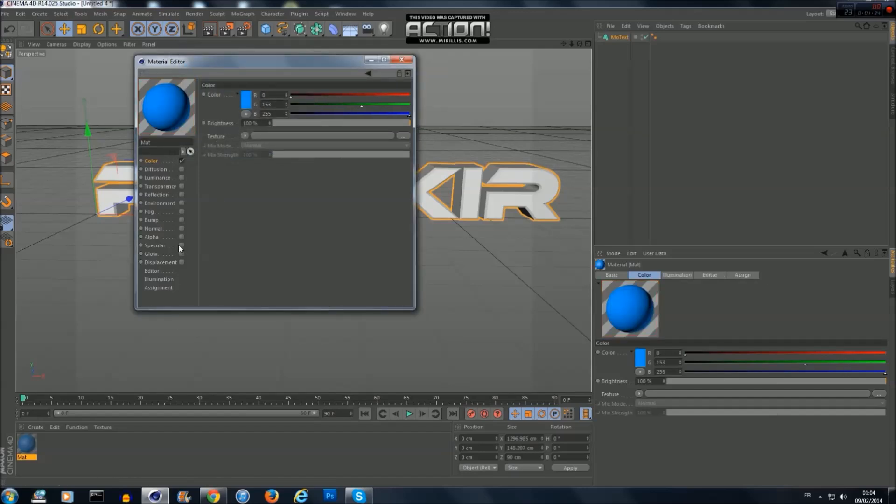
click(182, 194)
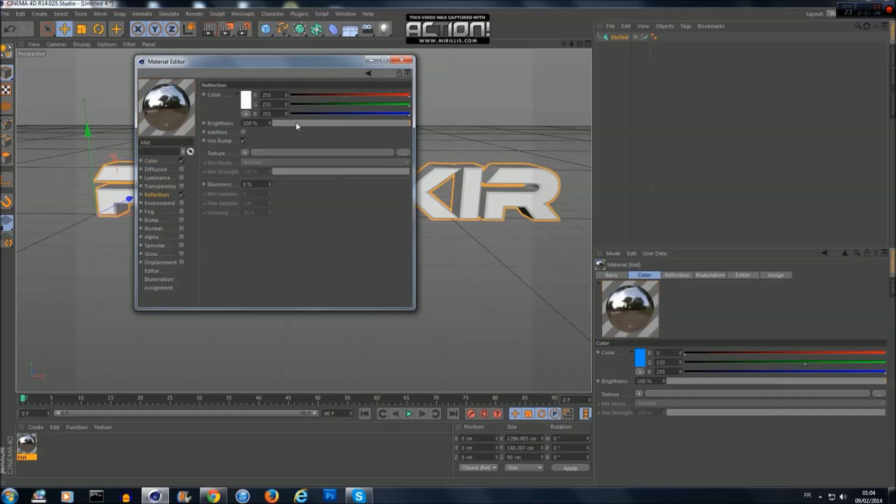
click(312, 122)
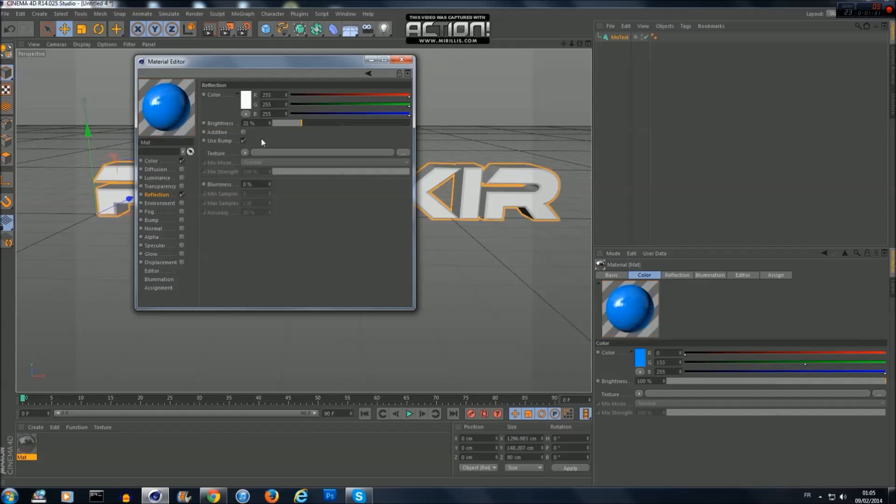
click(245, 153)
click(266, 246)
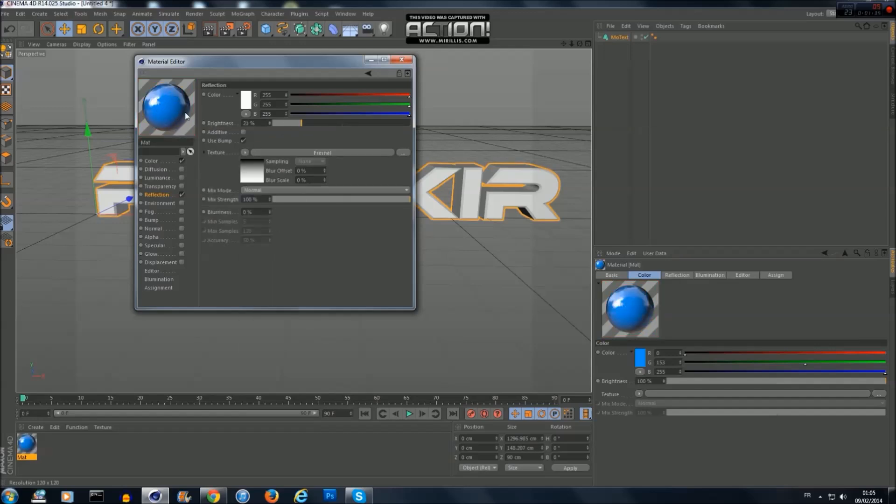
click(402, 60)
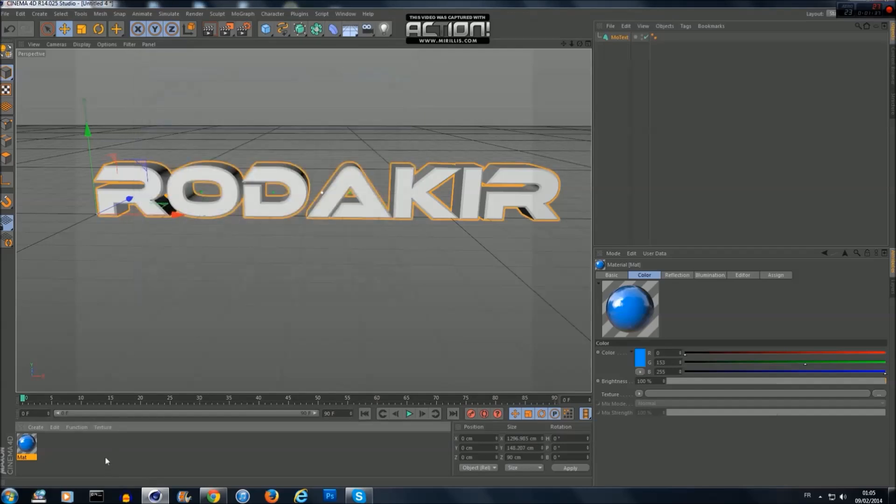
- Create a second material and set its color to black with RGB 0, 0, 0
double_click(93, 456)
double_click(27, 444)
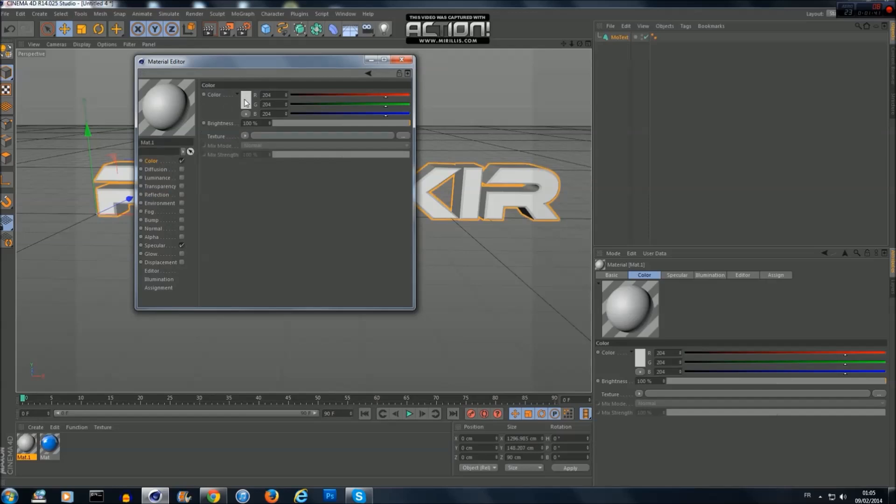
click(245, 101)
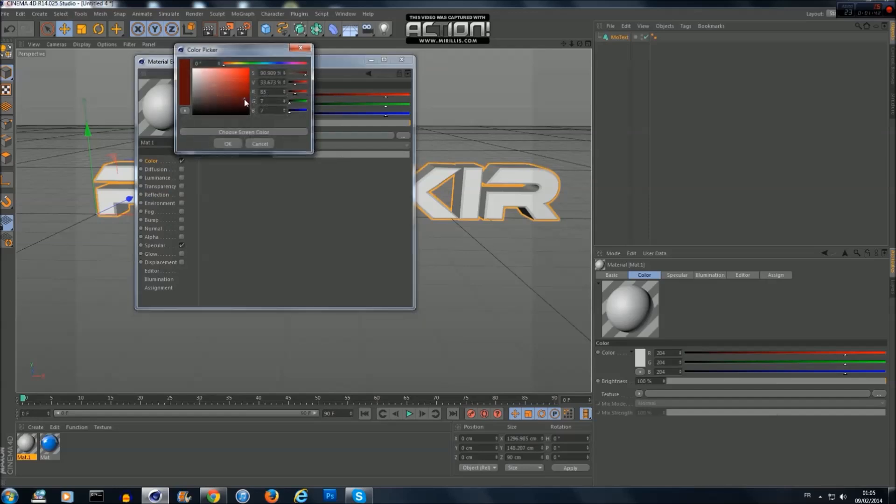
click(229, 145)
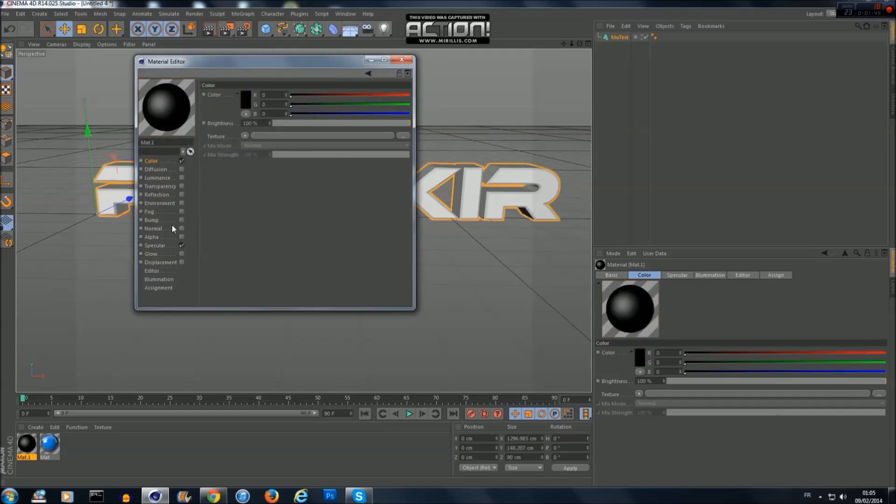
- Disable the black material's Specular channel and enable Reflection with about 29 % brightness and a Fresnel texture
click(181, 245)
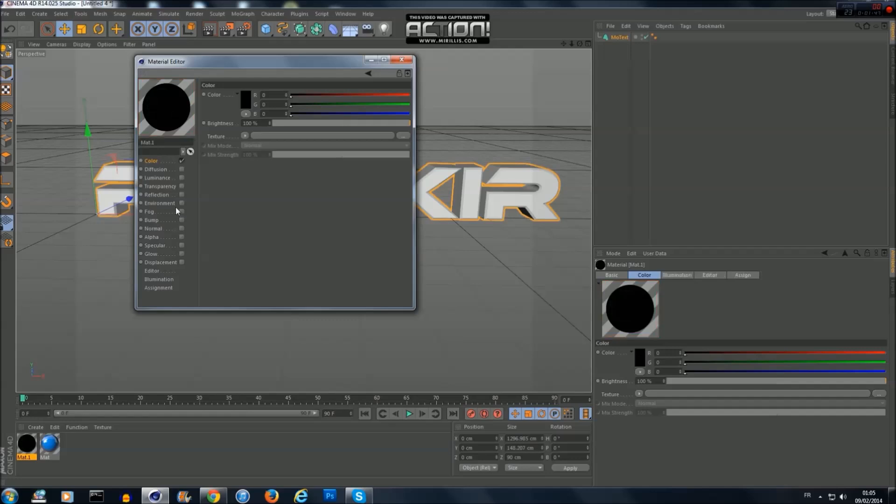
click(181, 194)
drag(299, 124, 313, 123)
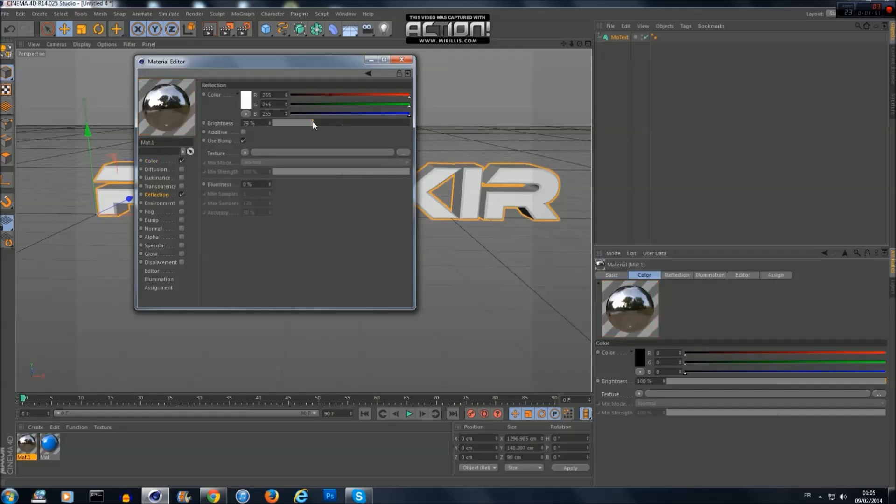
click(244, 153)
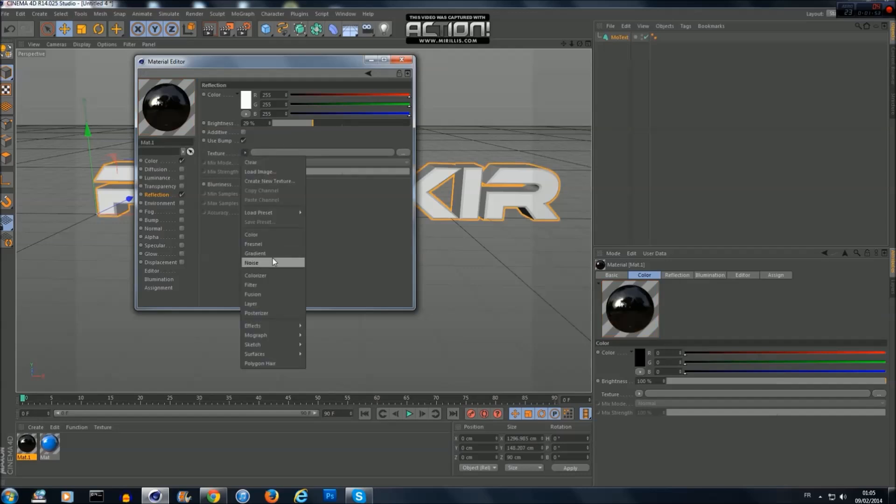
click(274, 245)
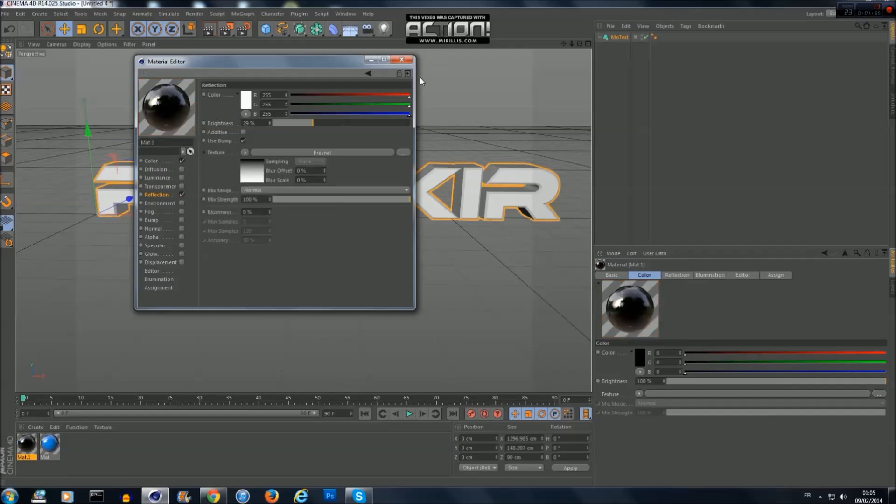
click(401, 59)
- Create a third material and set its color to white with RGB 255, 255, 255
double_click(176, 443)
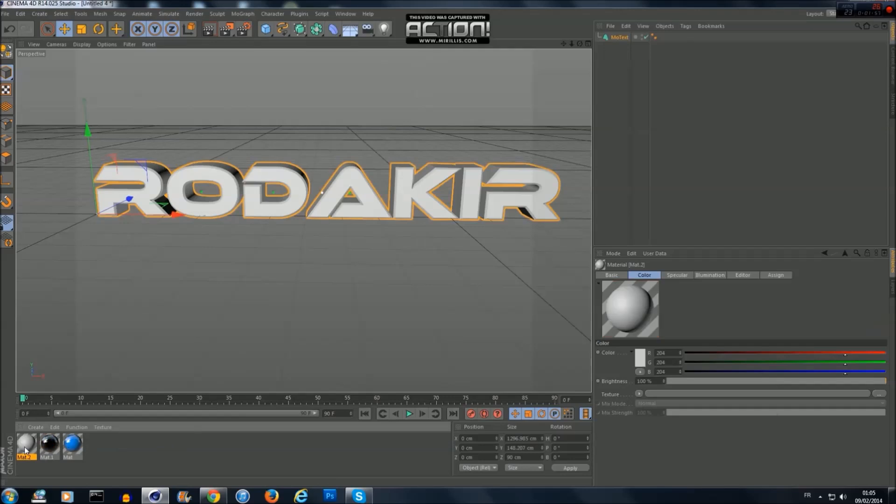
double_click(25, 445)
click(161, 159)
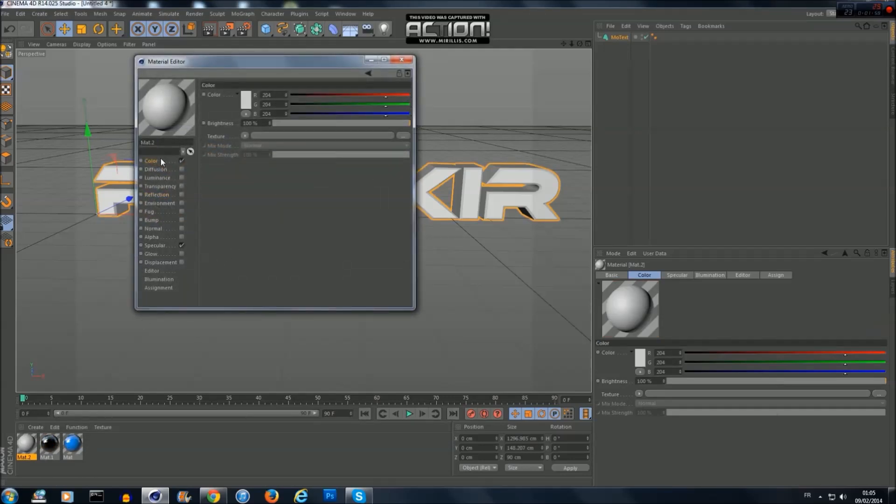
click(246, 99)
click(229, 139)
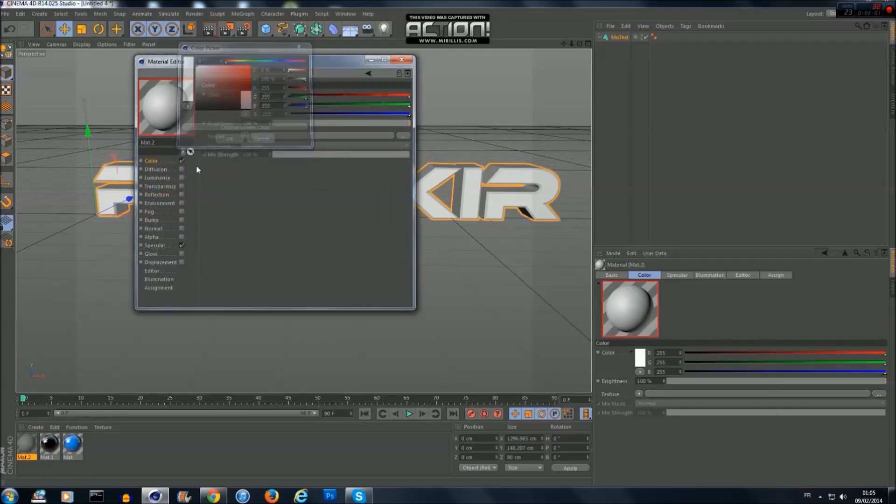
- Disable the white material's Specular channel and enable Reflection with about 20 % brightness and a Fresnel texture
click(182, 195)
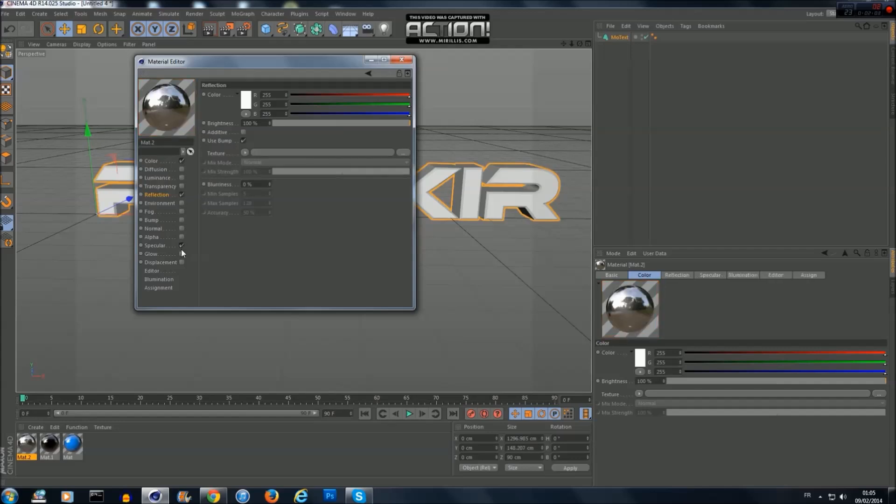
click(245, 153)
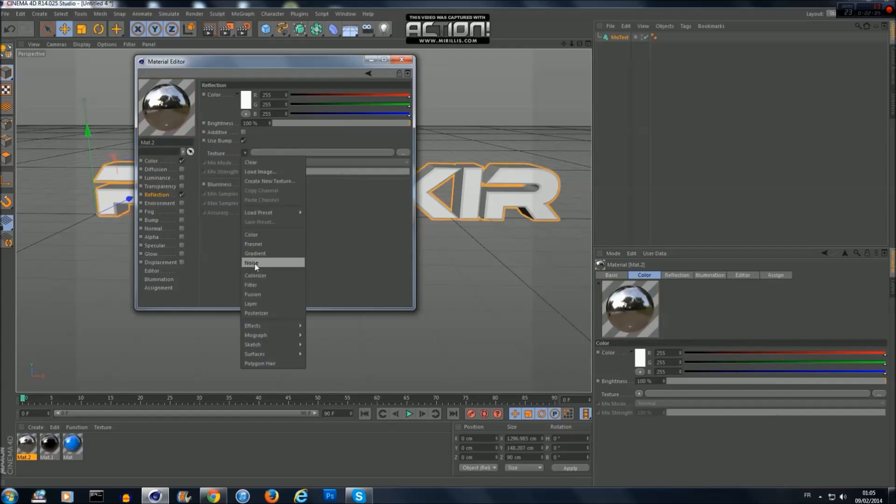
click(254, 244)
click(295, 123)
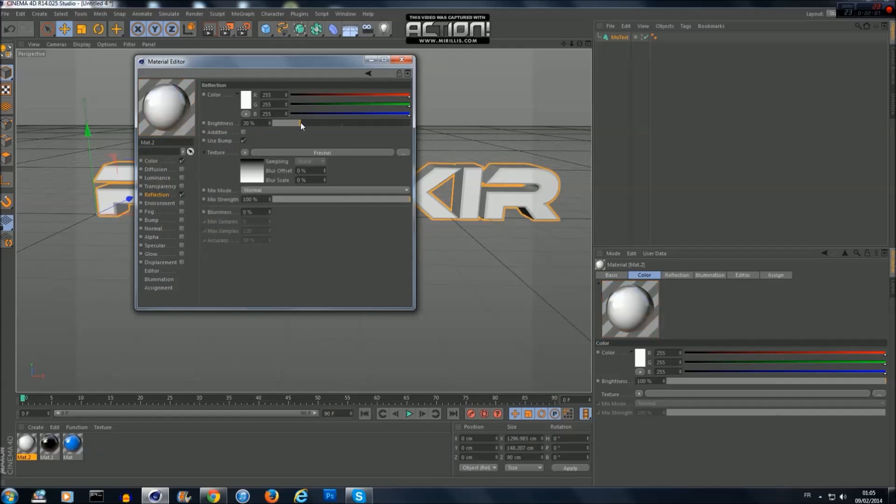
click(401, 60)
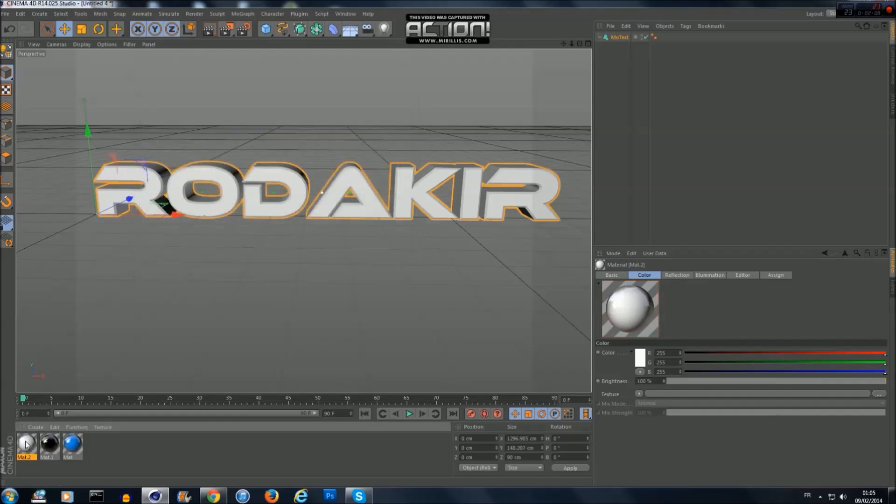
- Apply the blue material and the black material to the MoText object
drag(564, 43, 552, 43)
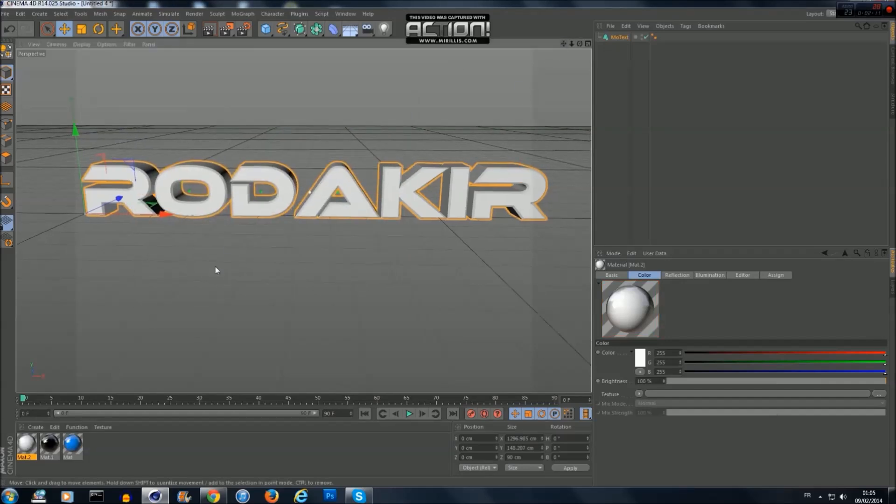
drag(52, 449, 276, 266)
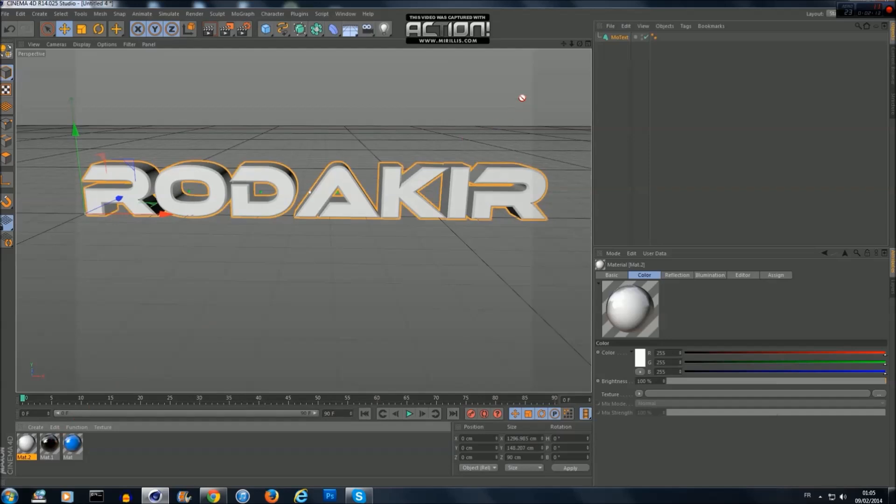
drag(128, 386, 47, 444)
drag(614, 37, 627, 36)
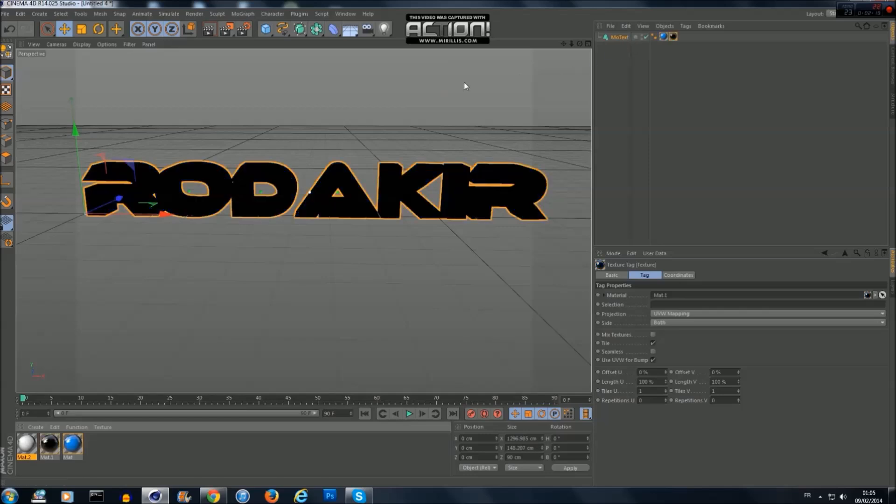
click(411, 96)
- Add a Floor object and move it along X to about 630.7 cm so it is centered under the text
drag(579, 43, 579, 51)
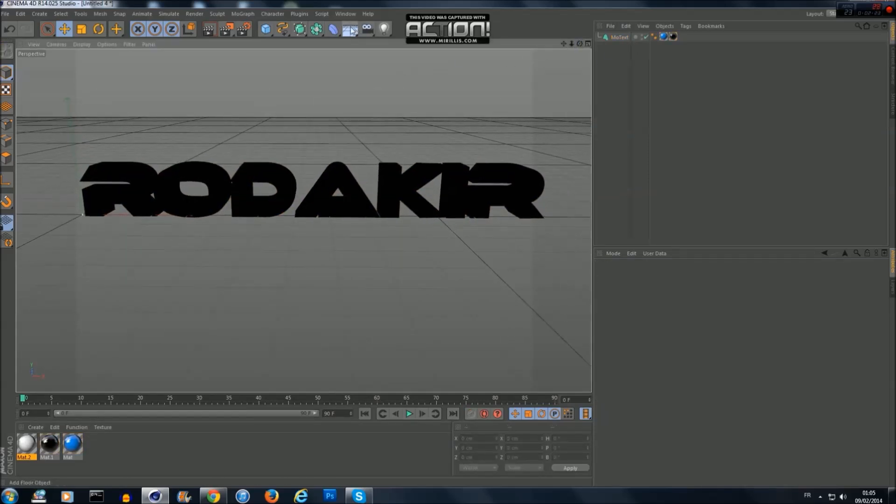
drag(356, 34, 383, 46)
scroll(442, 80, down, 3)
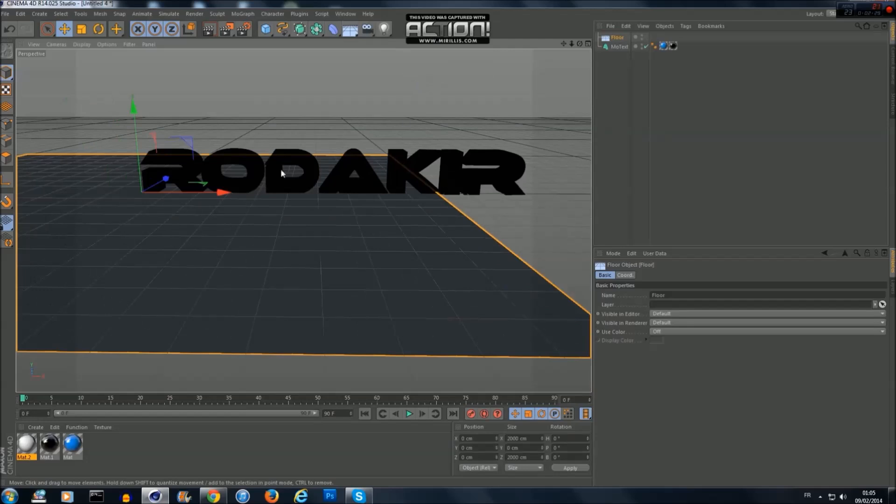
drag(211, 193, 396, 195)
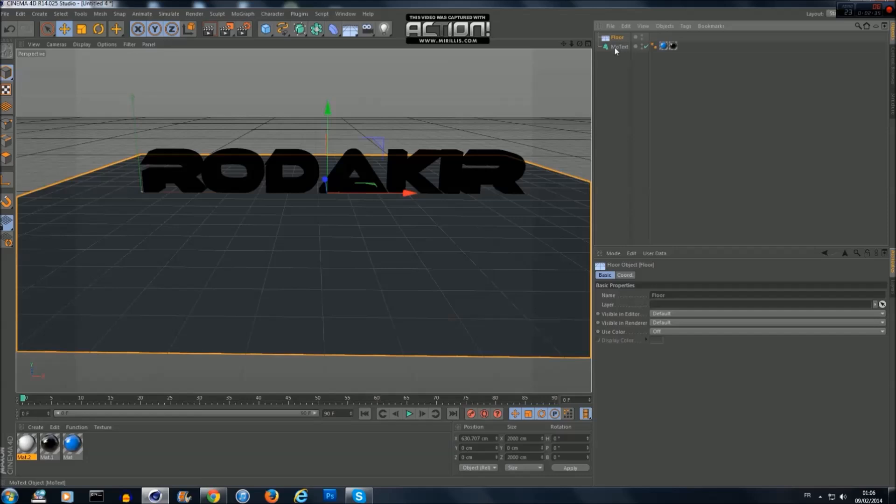
- Duplicate the floor and rotate the copy to a pitch of about 90° as an upright background wall
key(ctrl+c)
key(ctrl+v)
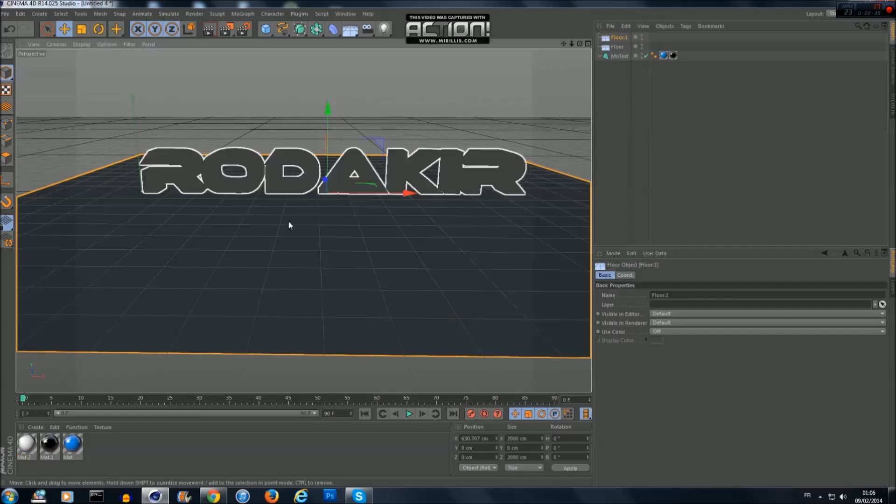
click(98, 29)
drag(328, 145, 328, 251)
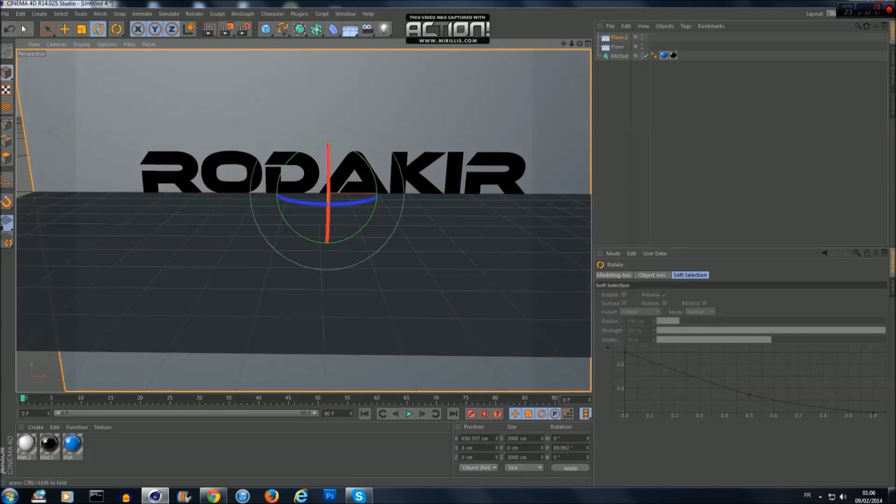
- Move the upright floor back behind the text and apply the white material to both floors
click(47, 29)
drag(329, 211, 332, 183)
drag(580, 43, 570, 60)
drag(26, 445, 236, 133)
drag(330, 144, 330, 138)
- Raise the MoText above the floor to about Y 40.55 cm and render a preview in the viewport
click(617, 56)
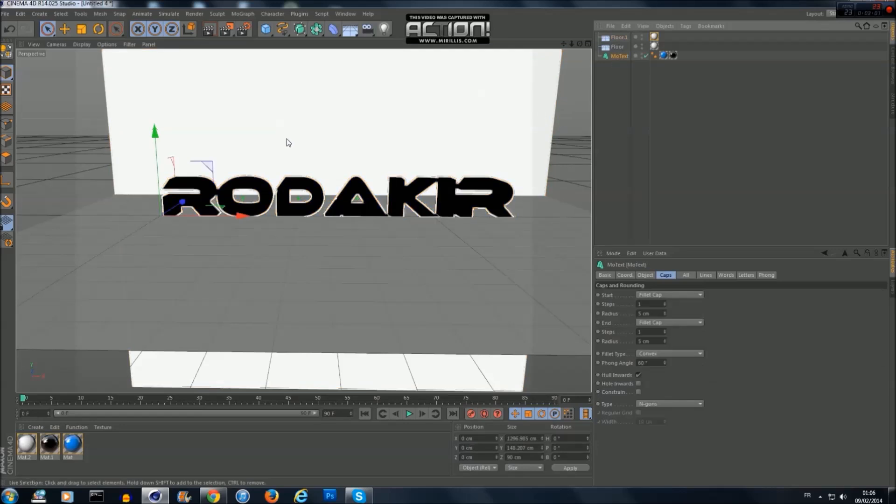
drag(163, 170, 157, 158)
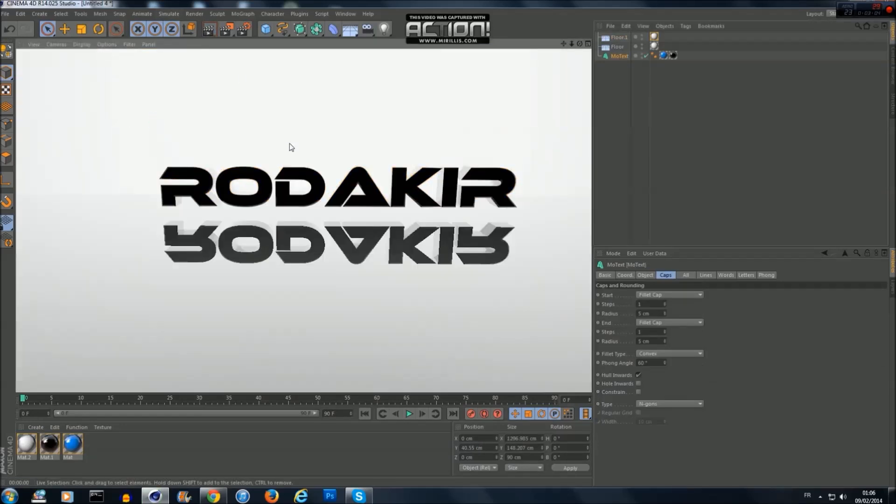
click(289, 144)
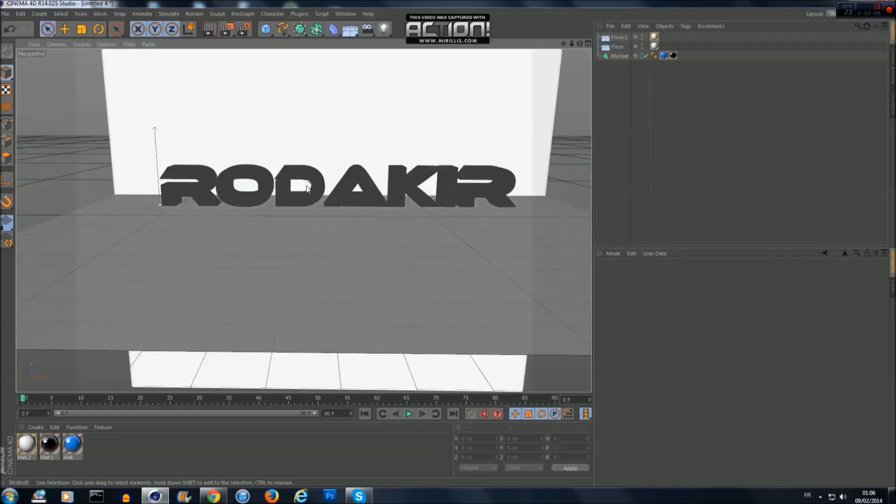
scroll(289, 143, up, 1)
- Open the Thrausi plugin and set the number of pieces to 45
click(48, 28)
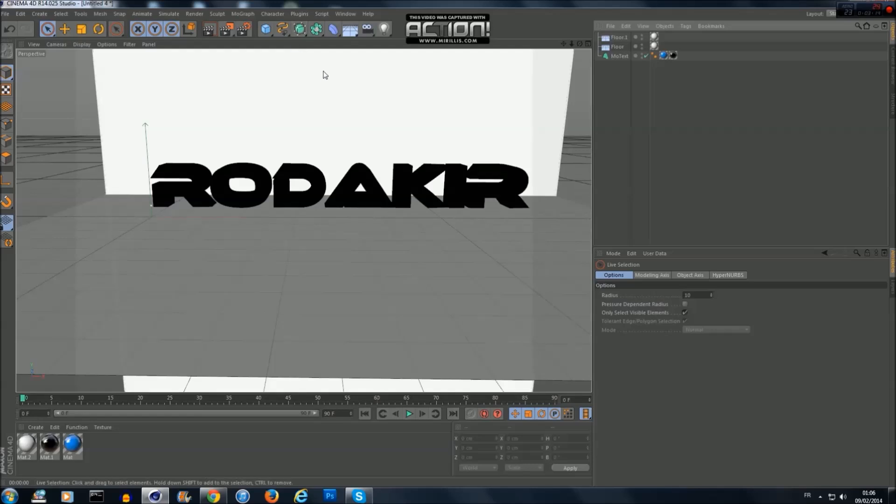
click(296, 18)
mouse_move(306, 41)
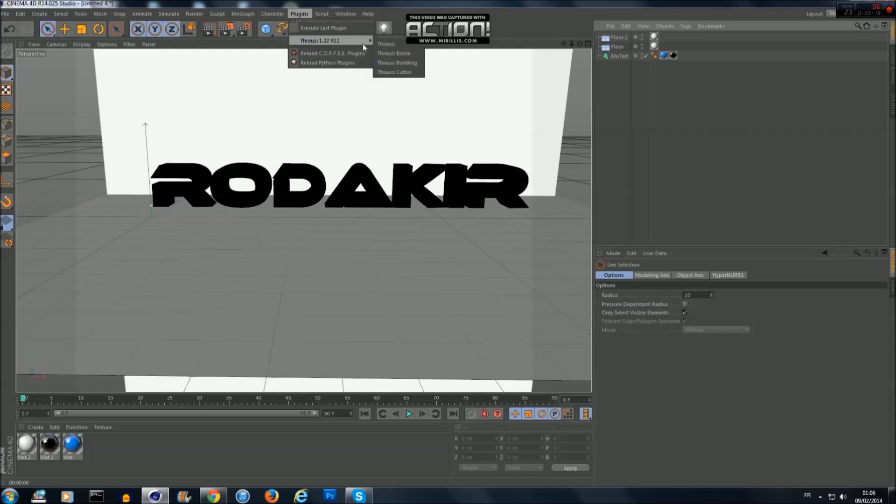
click(387, 45)
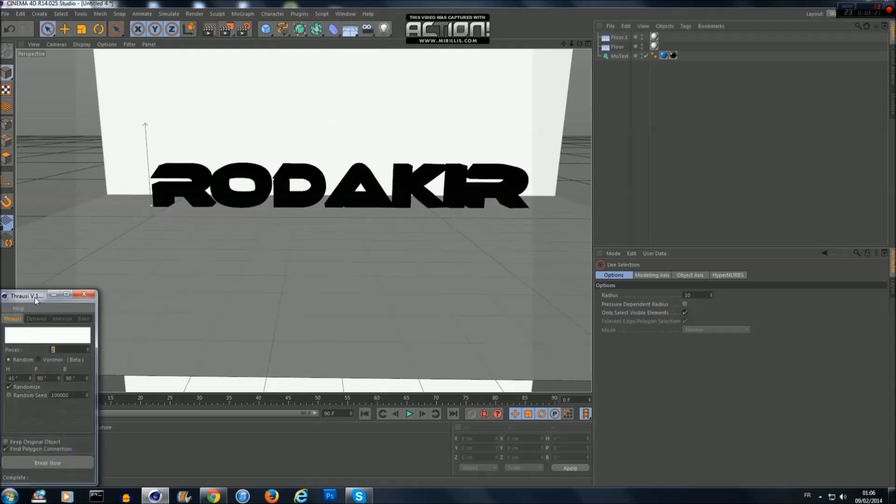
drag(34, 298, 338, 154)
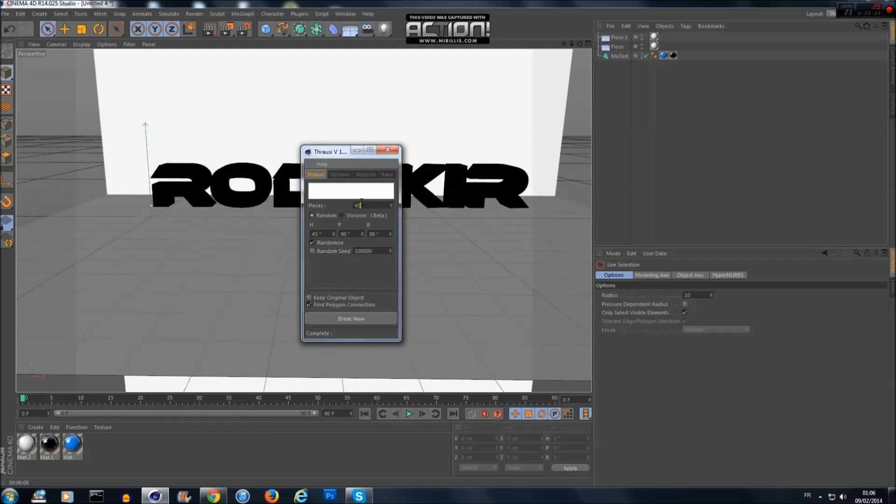
- Break the selected MoText into pieces with Thrausi and minimize the plugin window
click(354, 320)
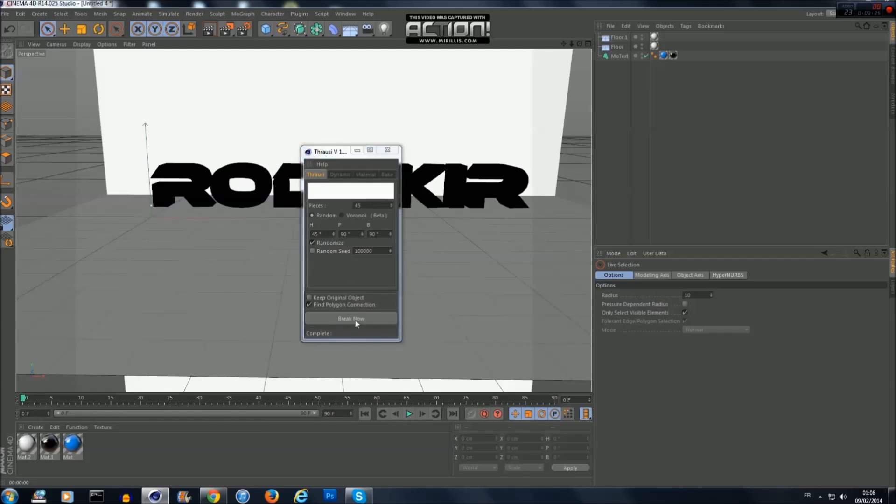
click(496, 280)
click(619, 55)
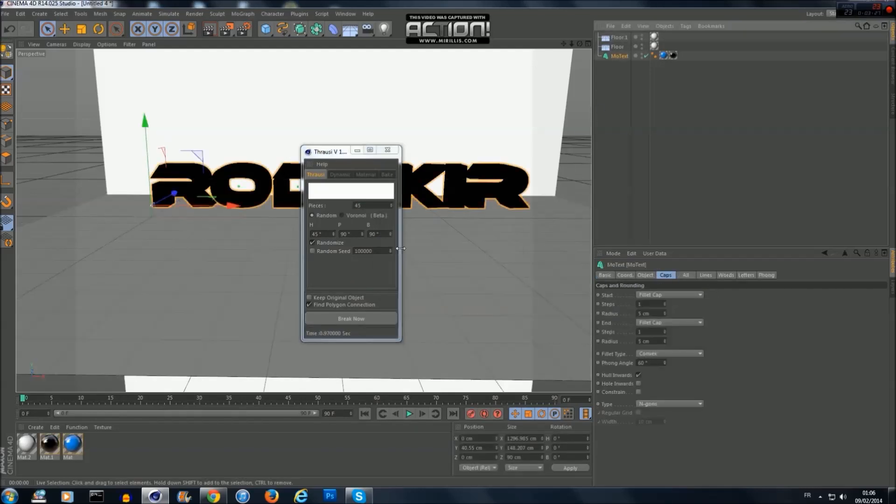
click(350, 321)
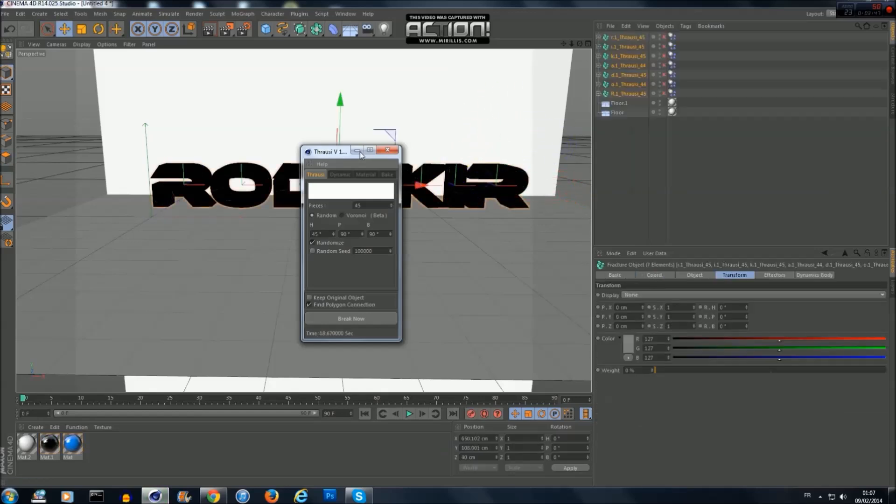
click(358, 150)
- Clear the selection of the broken letters and add a MoGraph Fracture object to the scene
click(630, 154)
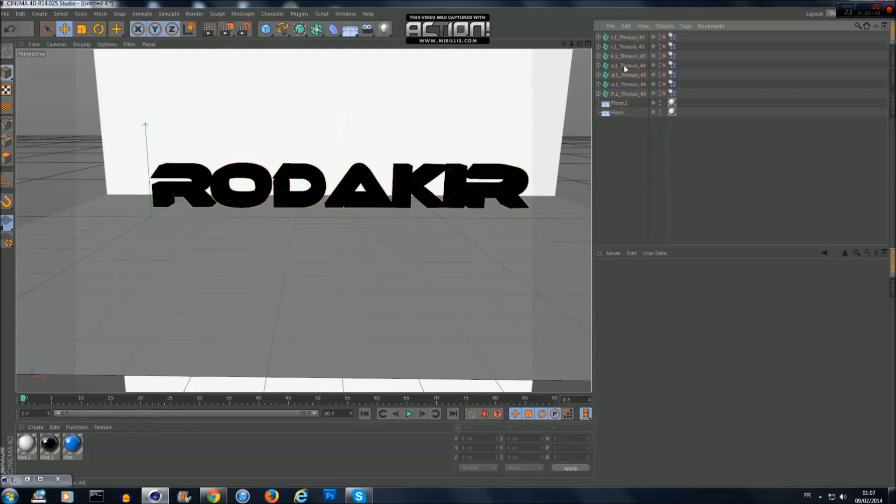
click(623, 93)
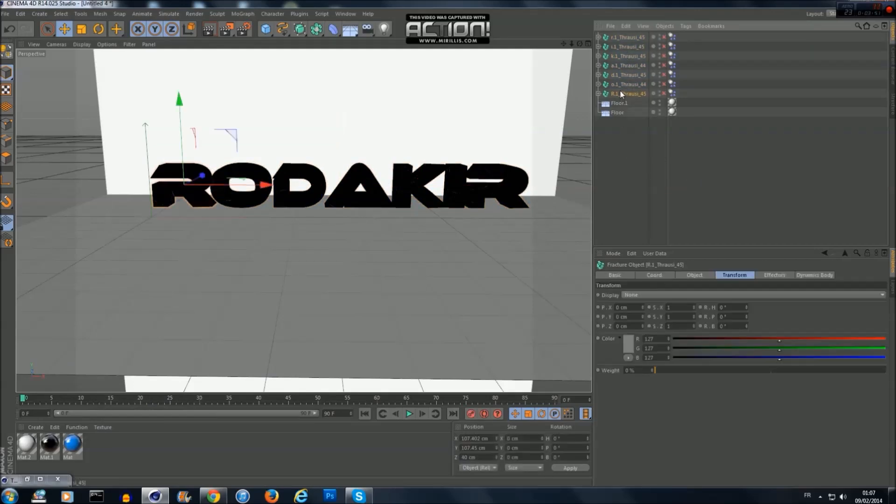
drag(563, 44, 548, 50)
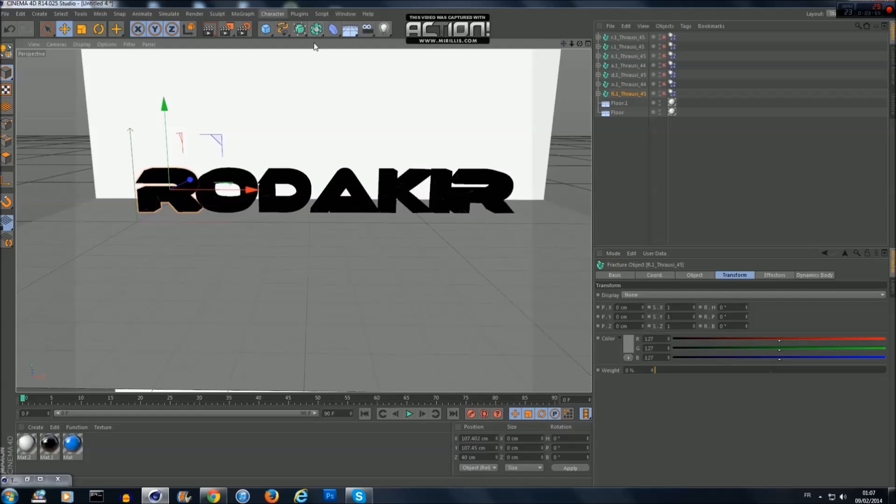
click(622, 138)
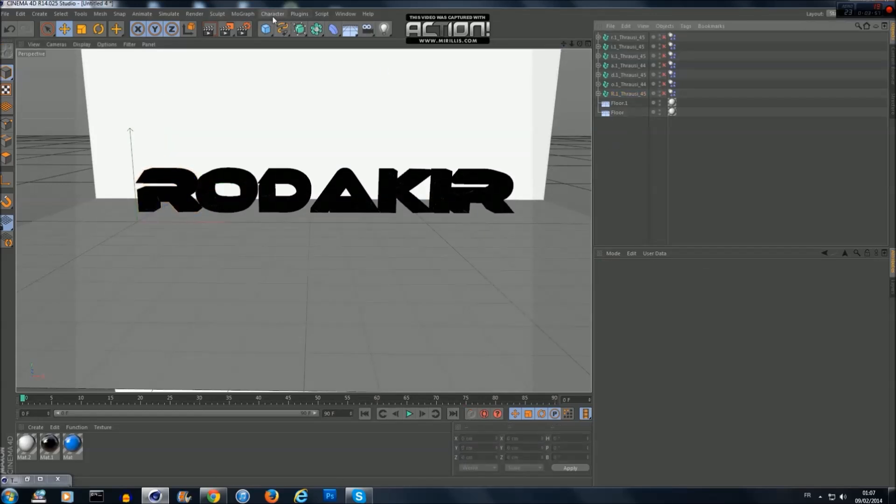
click(243, 14)
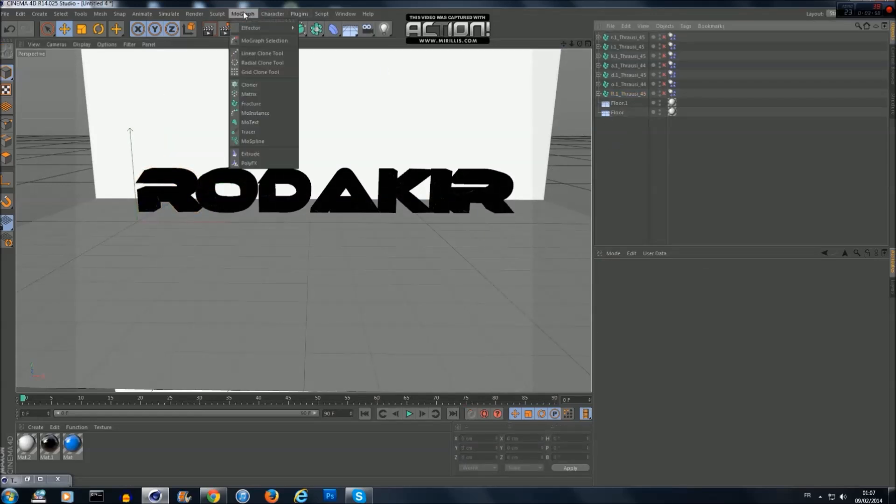
click(252, 104)
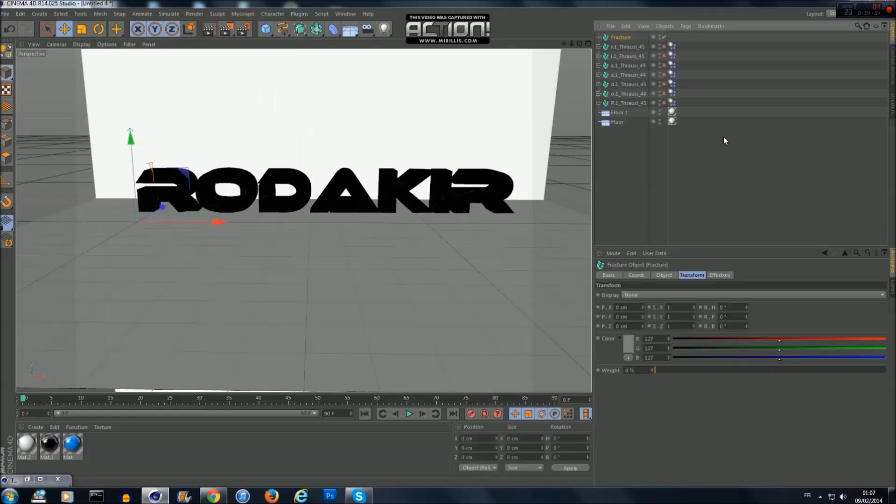
- Nest the seven Thrausi letter groups under the Fracture object
click(647, 155)
drag(619, 60, 611, 35)
drag(618, 147, 622, 56)
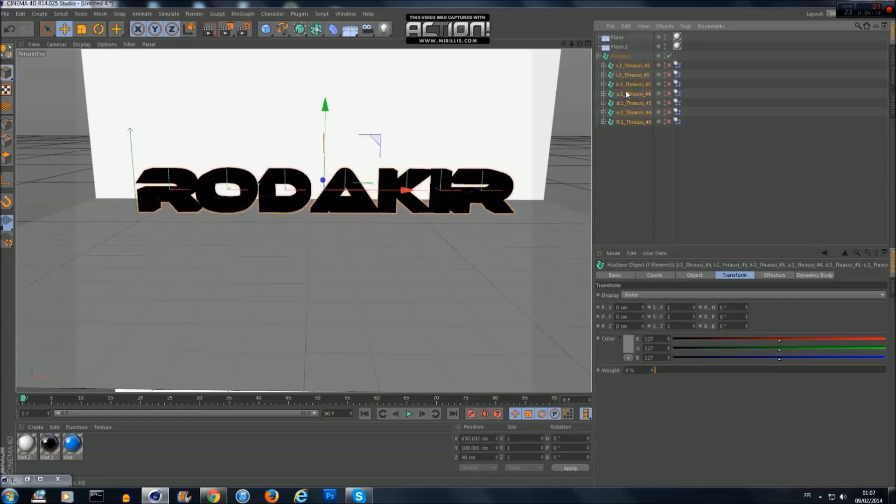
click(634, 150)
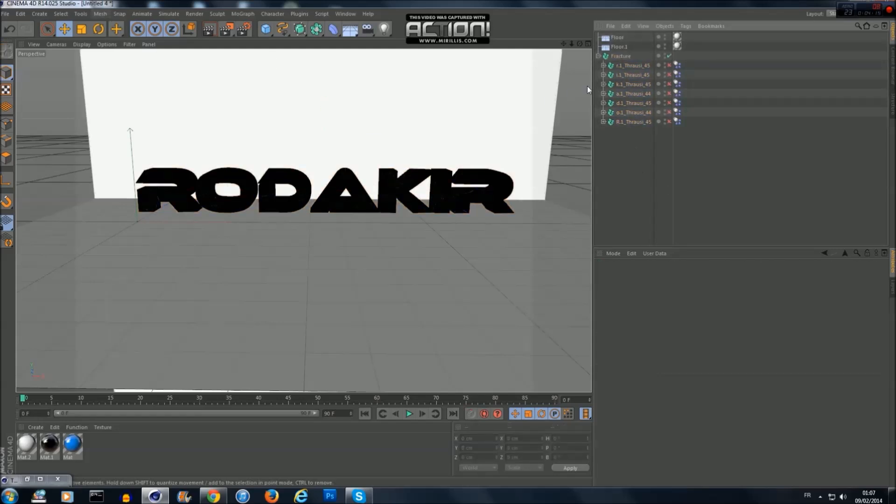
- Rotate the last r and the first R of the text slightly around their vertical axes
click(633, 64)
click(99, 28)
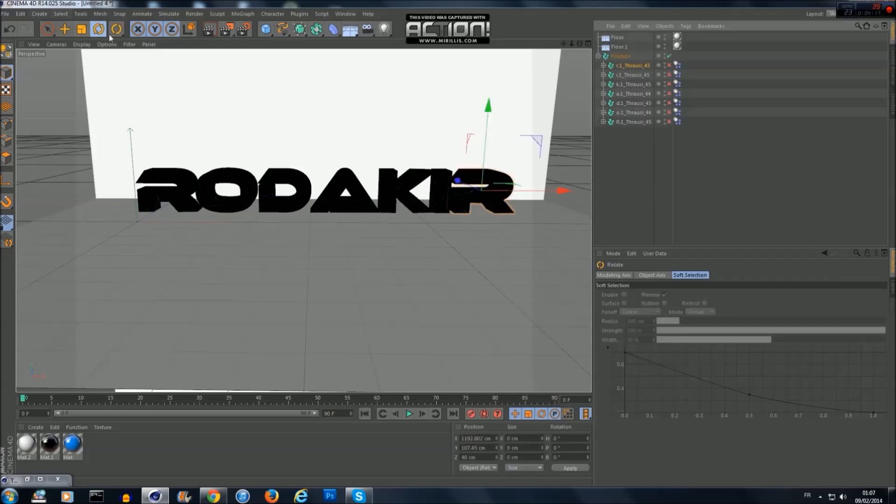
drag(486, 197, 507, 201)
click(633, 122)
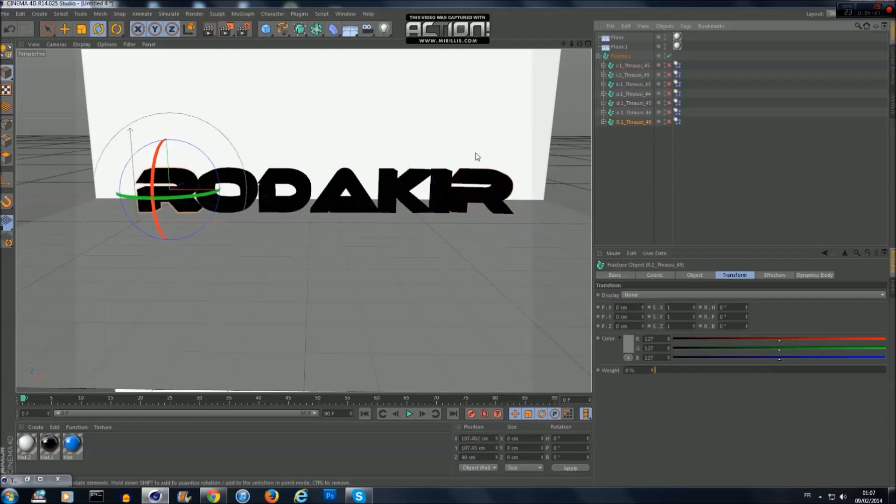
drag(205, 190, 296, 203)
- Rotate the middle letters around their vertical axes, with d at about -6.8° heading and k at about -18°
click(633, 113)
click(620, 102)
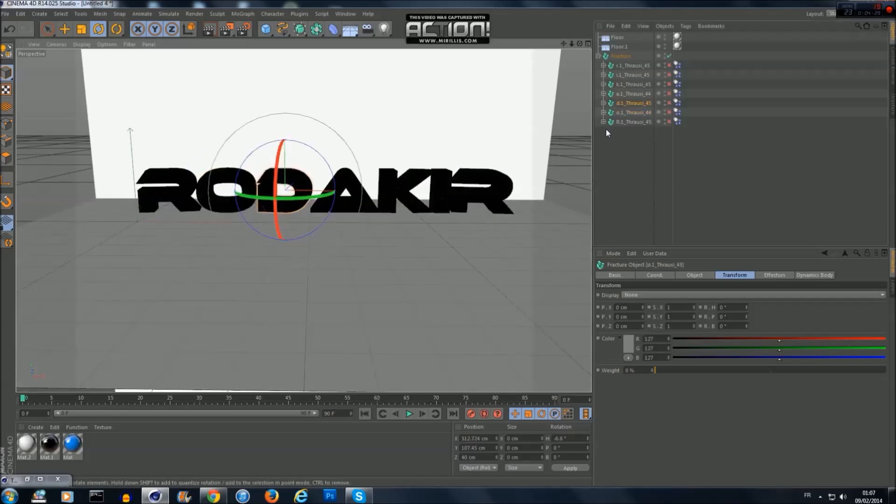
click(633, 94)
drag(404, 182, 408, 184)
click(631, 84)
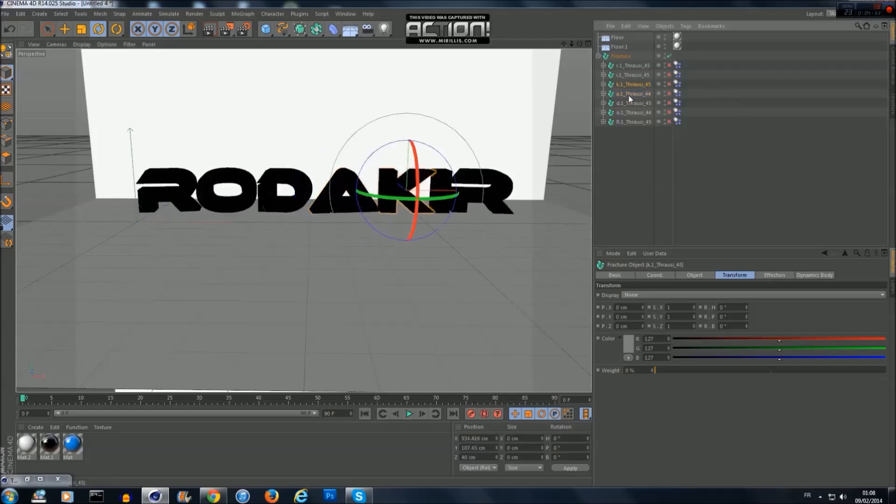
drag(438, 185, 416, 195)
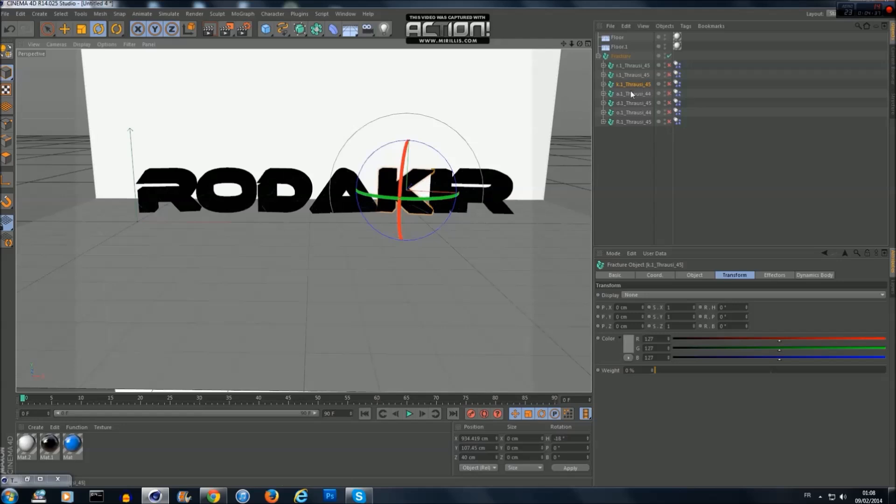
- Delete the seven Thrausi letter groups without their children and collapse the Fracture object's hierarchy
click(630, 130)
drag(627, 162, 631, 65)
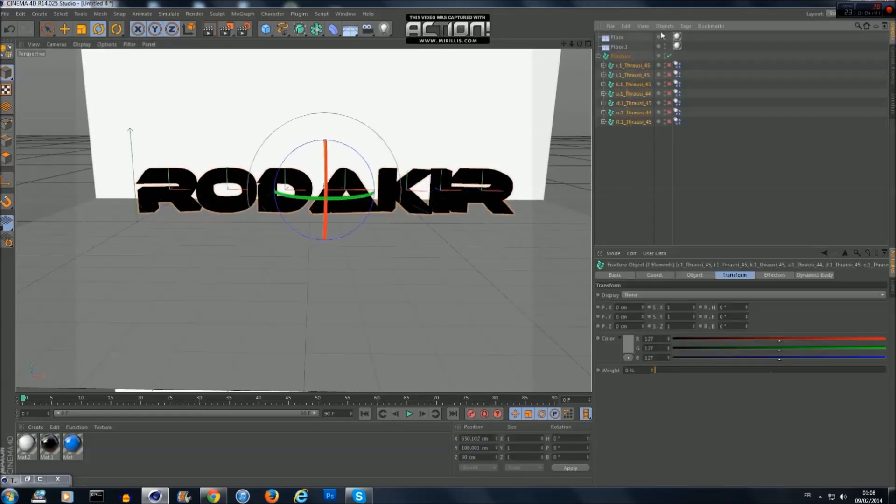
click(667, 27)
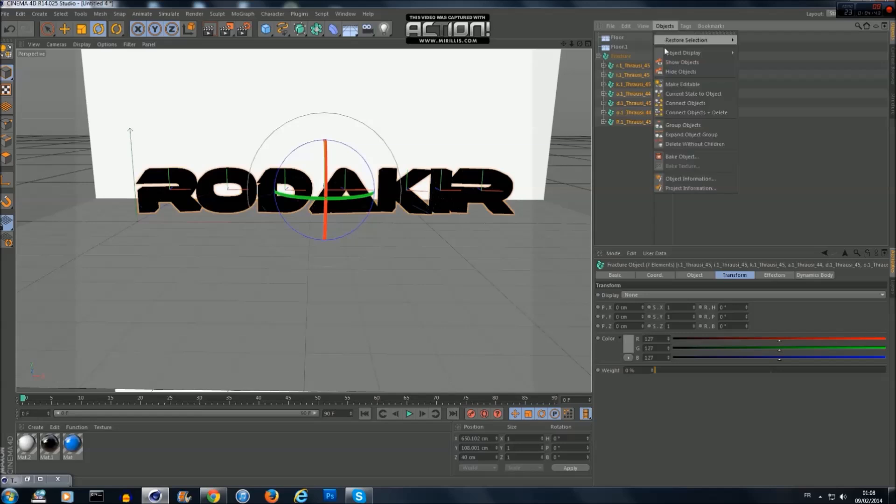
click(683, 147)
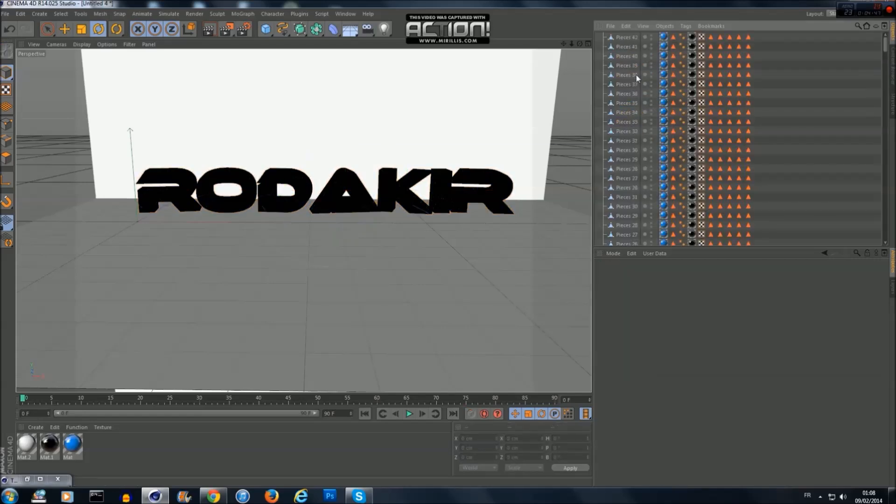
scroll(629, 103, down, 6)
scroll(672, 204, up, 8)
scroll(628, 202, up, 12)
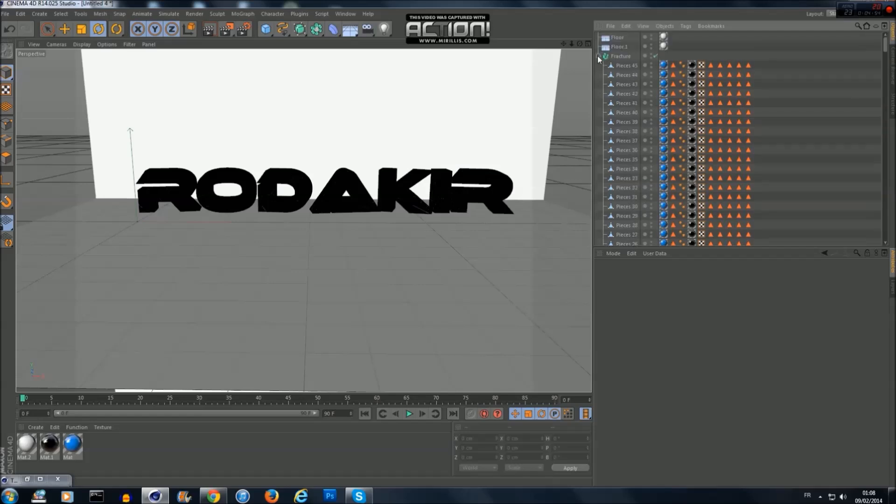
click(598, 56)
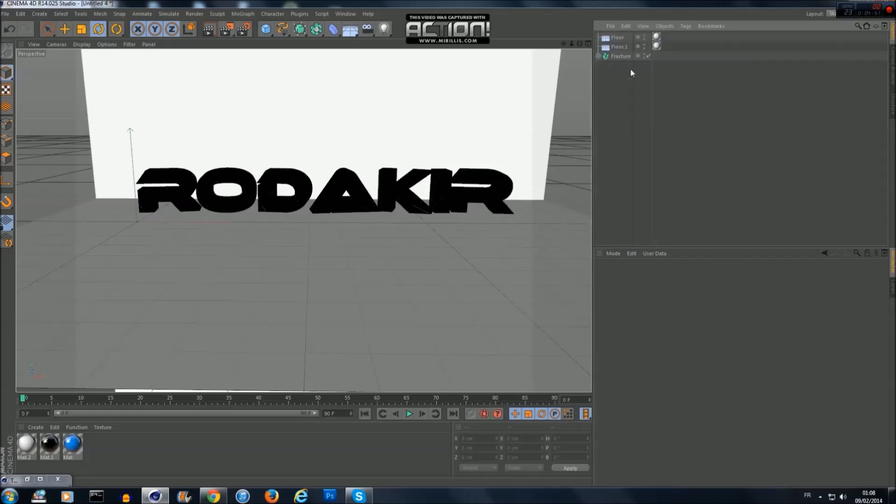
- Raise the Fracture object to about Y 46.86 cm
click(620, 56)
click(47, 29)
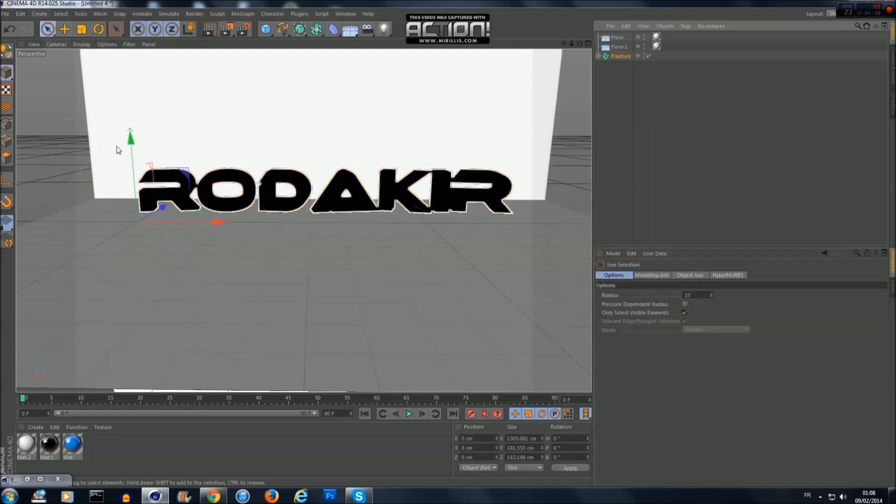
mouse_move(130, 136)
mouse_down()
mouse_move(129, 96)
mouse_move(140, 122)
mouse_move(132, 131)
mouse_up()
click(644, 118)
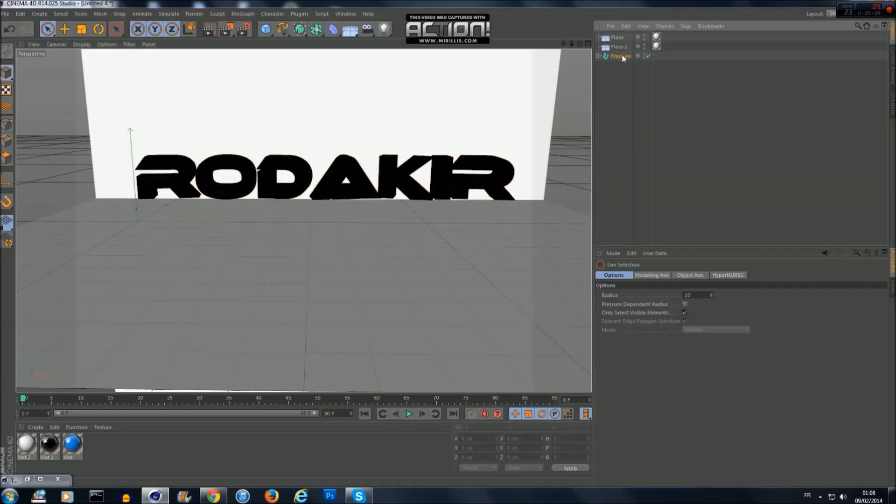
- Set the Fracture object's transform to 9° heading rotation, Y scale 0.7 and Z scale 0.67
click(621, 56)
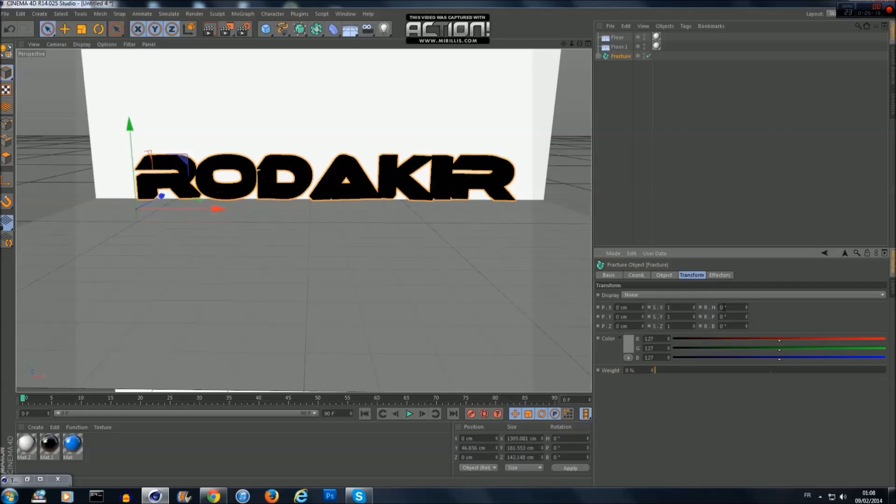
click(734, 308)
text(9)
key(Return)
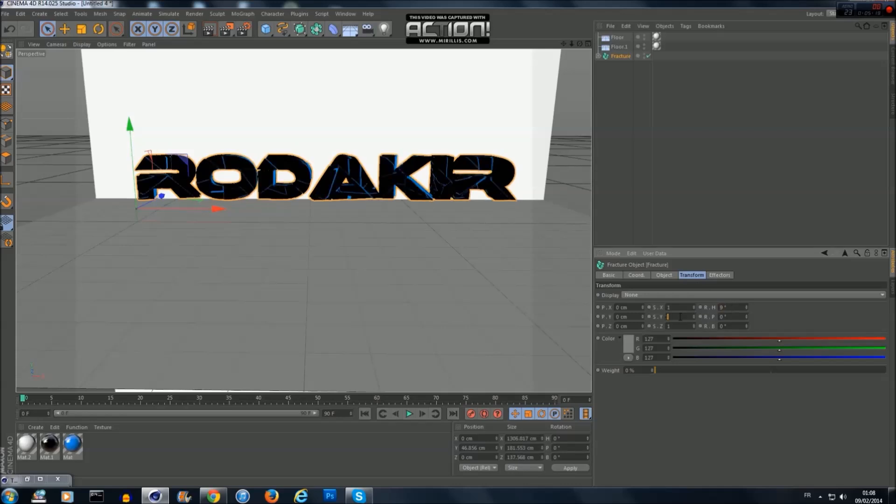
key(Return)
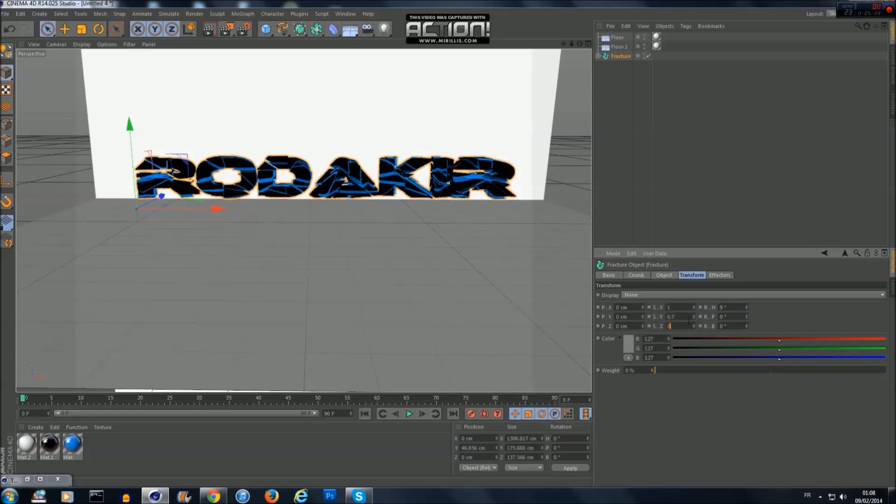
key(Return)
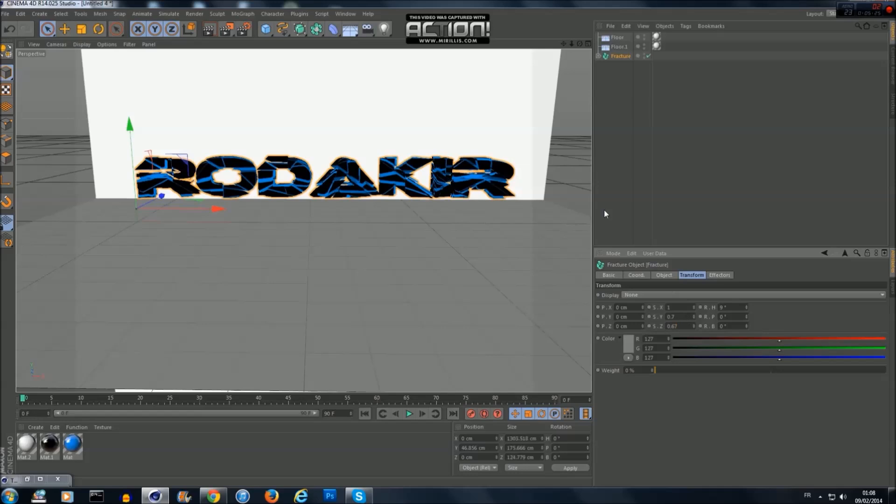
click(656, 125)
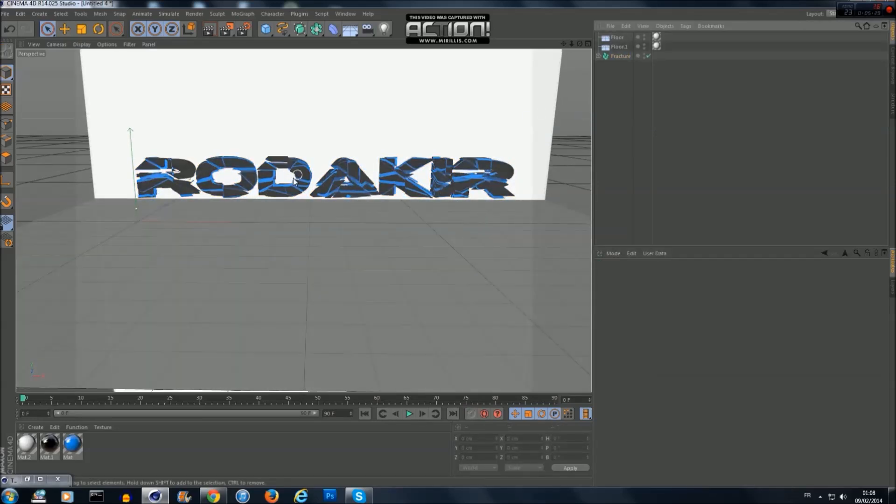
scroll(303, 180, up, 2)
scroll(315, 183, up, 1)
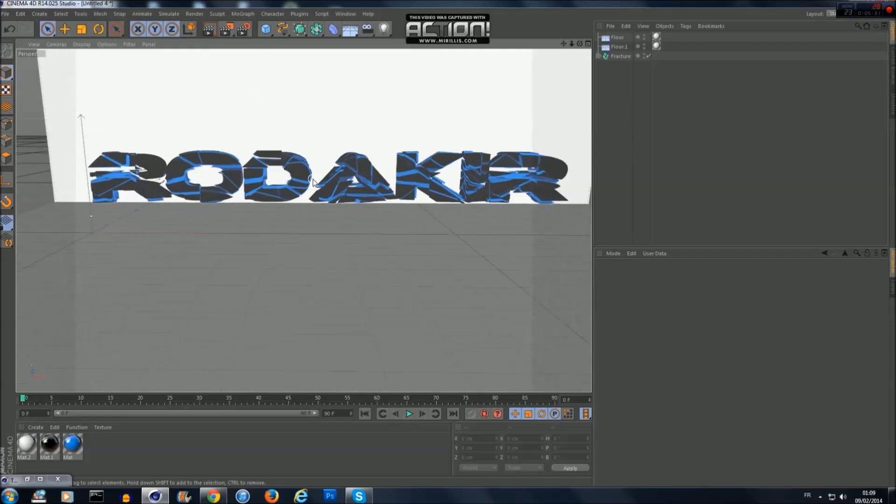
scroll(332, 177, down, 3)
scroll(409, 158, up, 1)
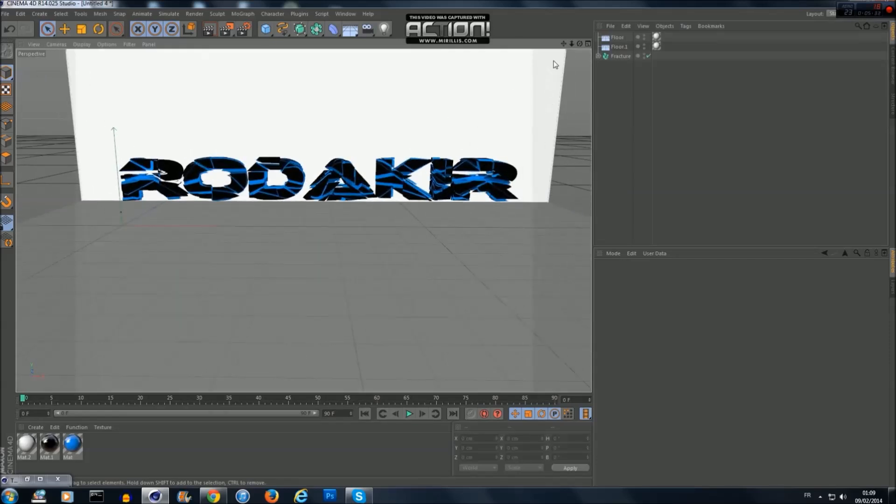
drag(579, 44, 582, 43)
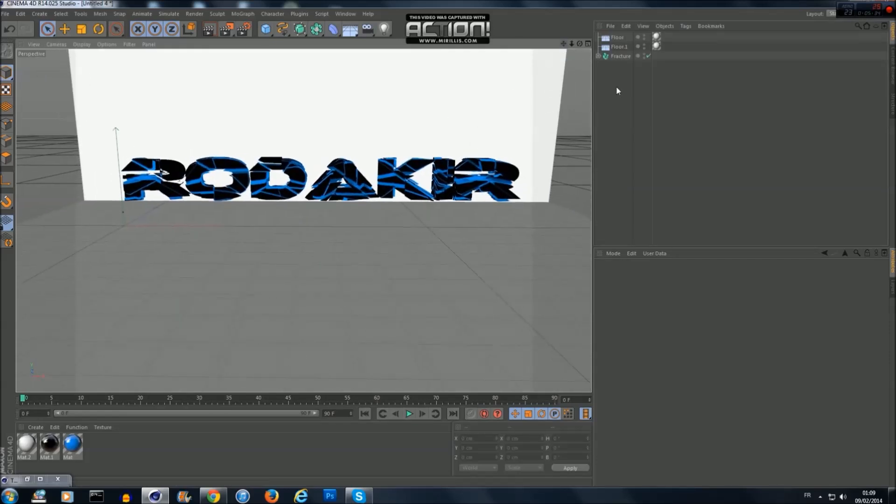
- Add a MoGraph Plain effector to the Fracture object
click(623, 56)
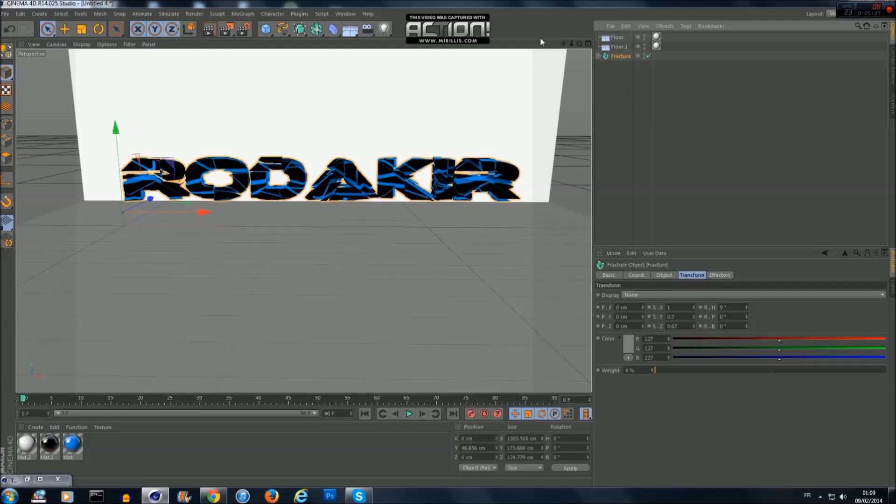
click(242, 14)
mouse_move(262, 31)
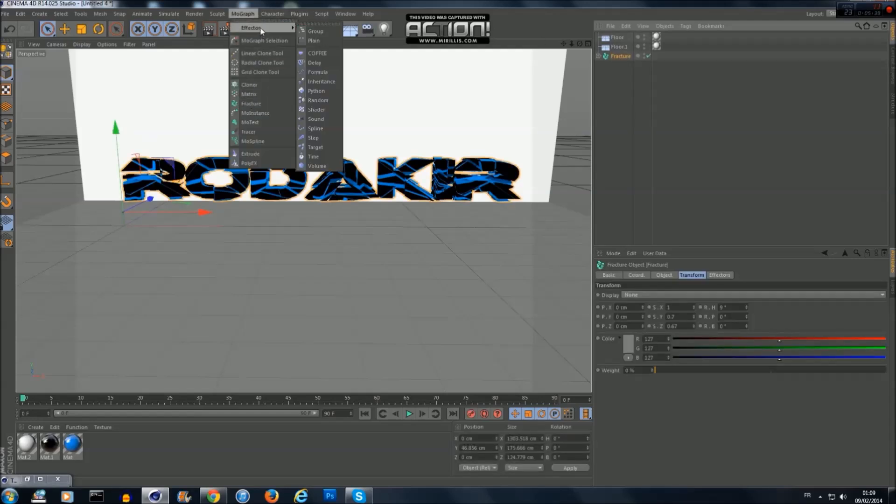
click(309, 40)
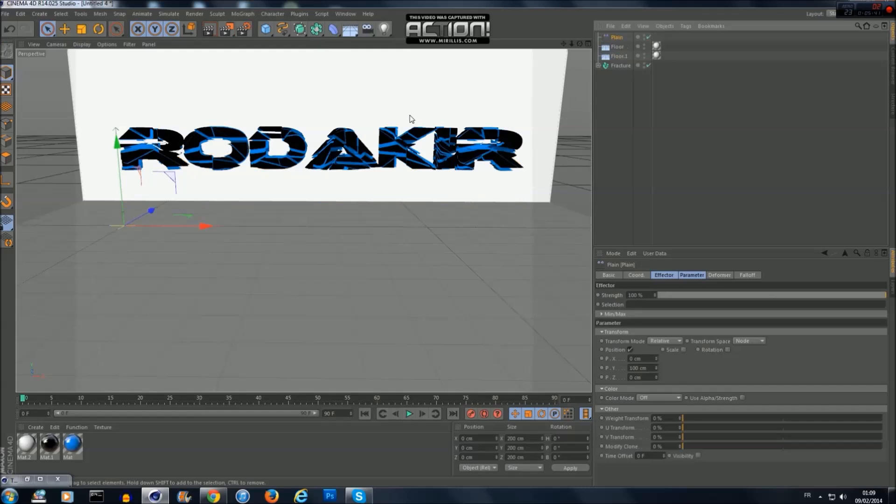
- Set the Plain effector's transform mode to Absolute, enable Scale, Rotation and Uniform Scale, and clear its Y position offset
click(689, 276)
click(663, 304)
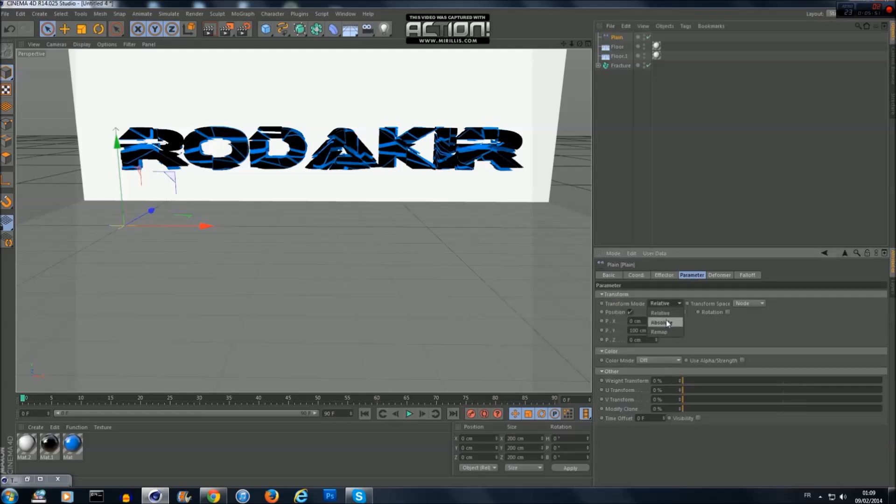
click(670, 324)
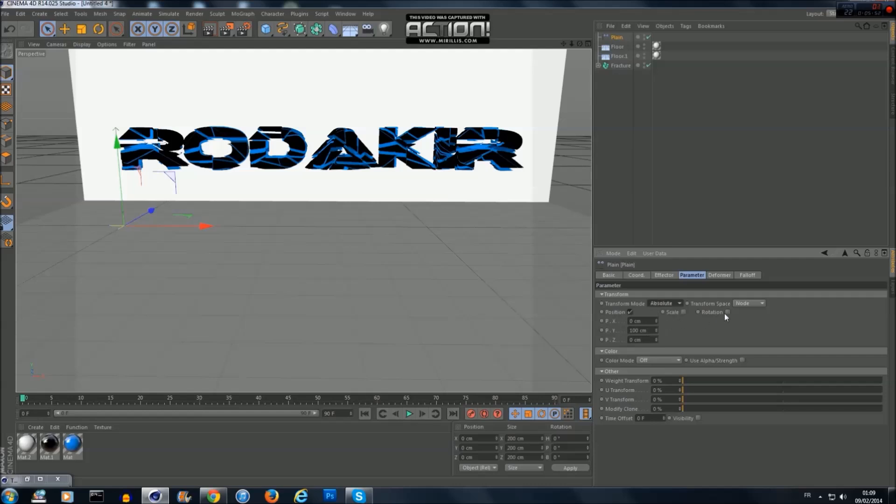
click(683, 312)
click(769, 312)
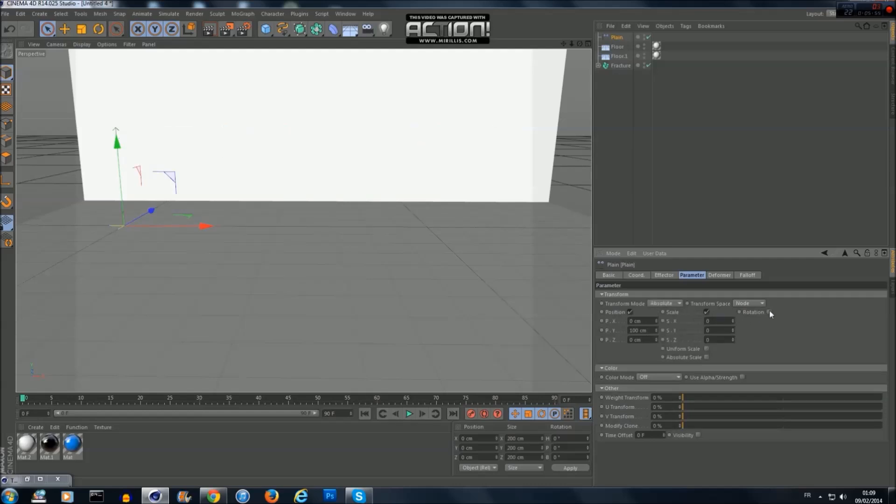
click(707, 349)
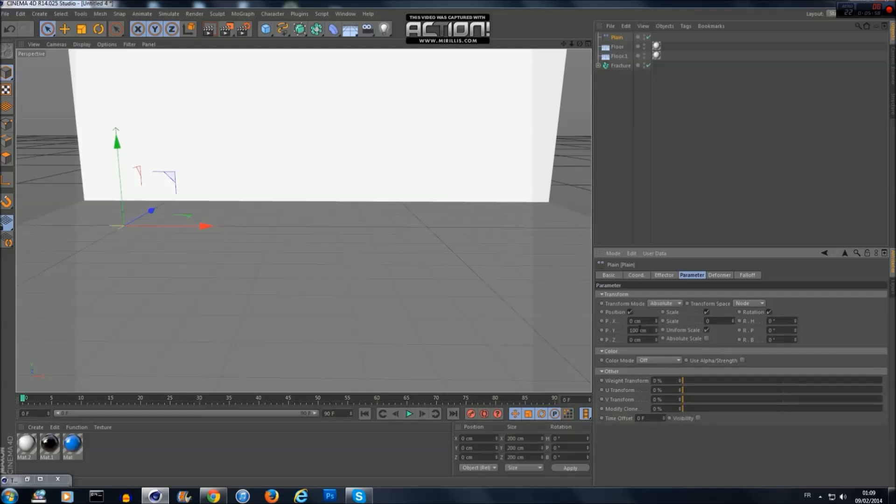
key(BackSpace)
- Set the Plain effector's heading rotation to 90°
click(640, 276)
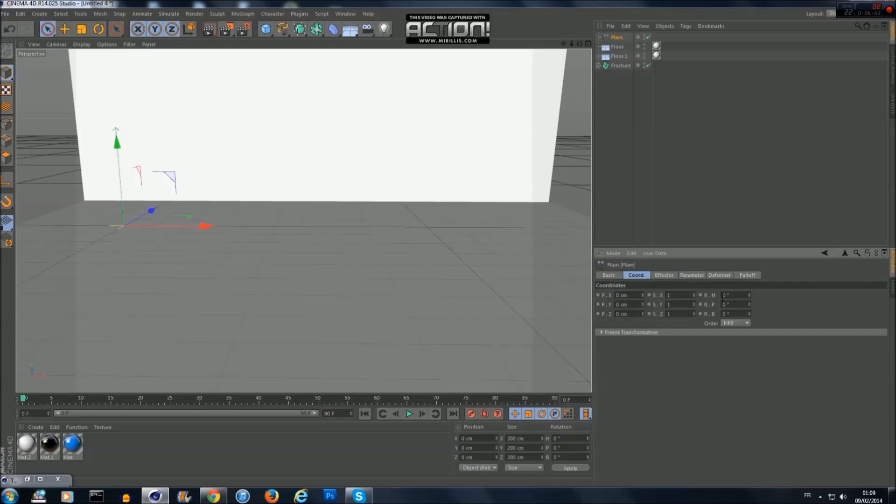
text(90)
key(Return)
- Give the Plain effector a Linear falloff shape with the falloff at 100%
click(742, 275)
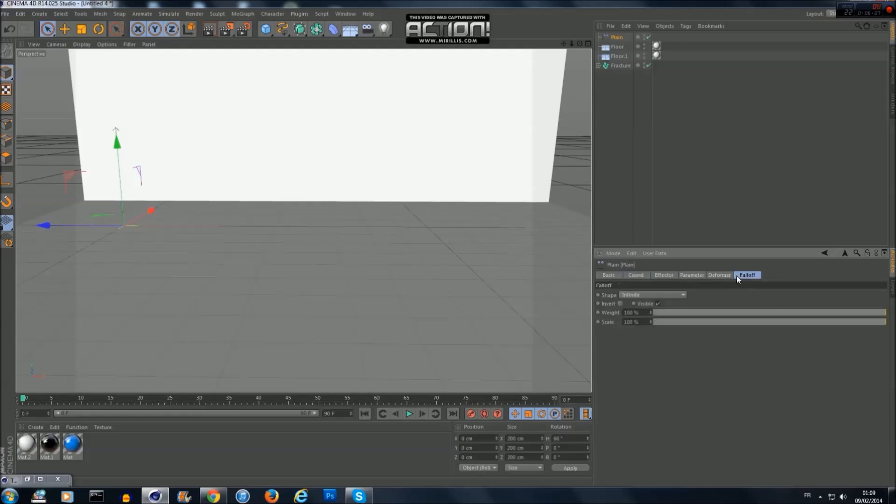
click(665, 296)
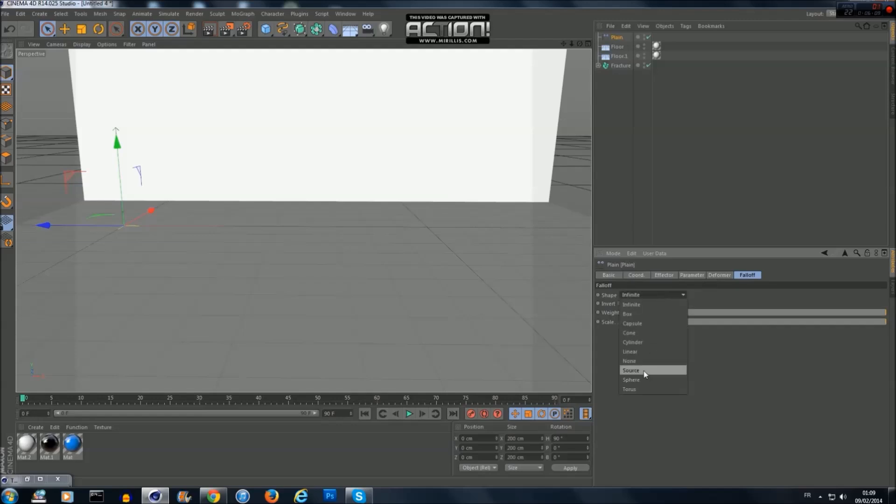
click(647, 357)
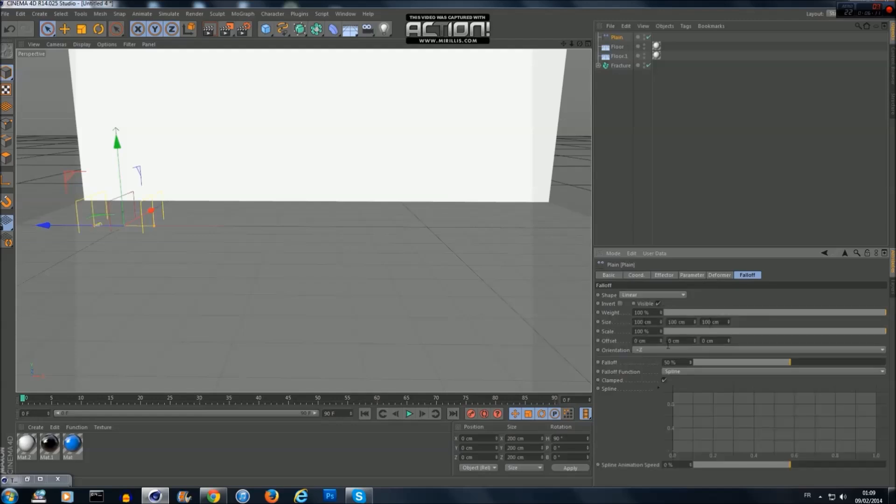
drag(780, 360, 887, 361)
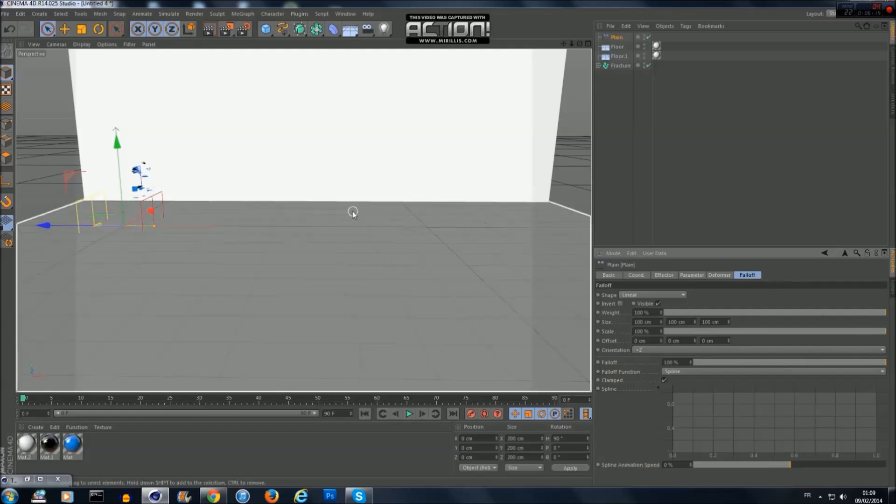
click(611, 274)
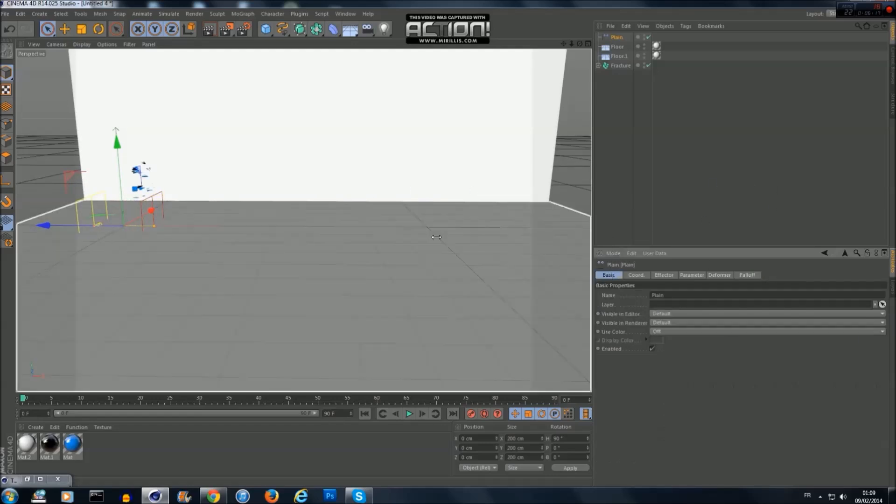
- Move the Plain effector along the X axis to about -104 cm, beside the start of the text
drag(563, 44, 592, 45)
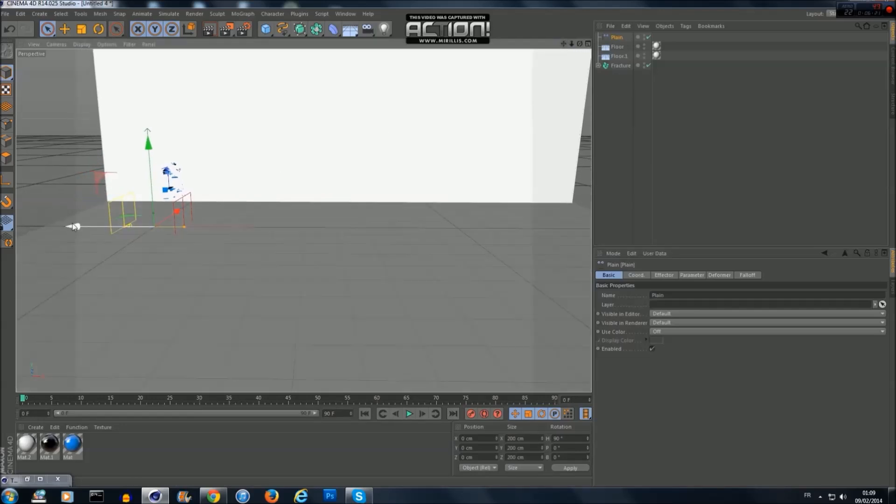
drag(66, 227, 39, 227)
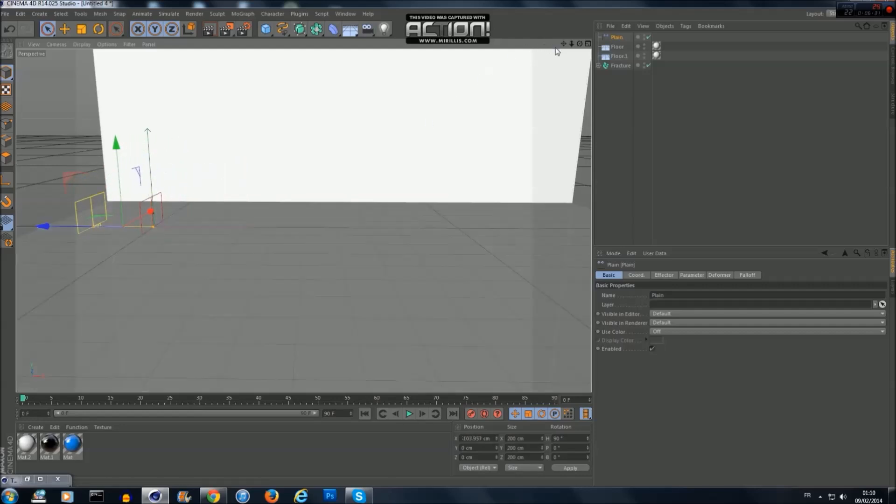
mouse_move(564, 44)
mouse_down()
mouse_move(553, 53)
mouse_move(560, 50)
mouse_up()
scroll(404, 166, down, 2)
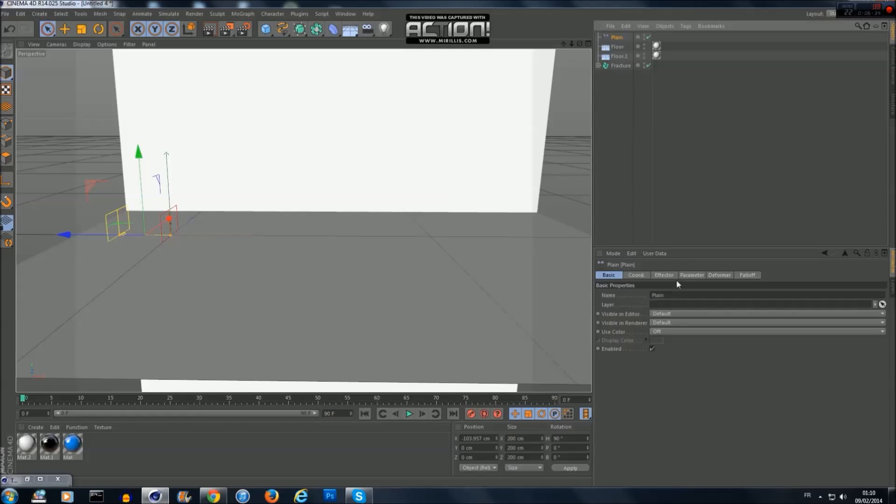
- Set the Plain effector's scale parameter to -1.56 and its rotation to about H -105°, P -215° and B -73°
click(690, 275)
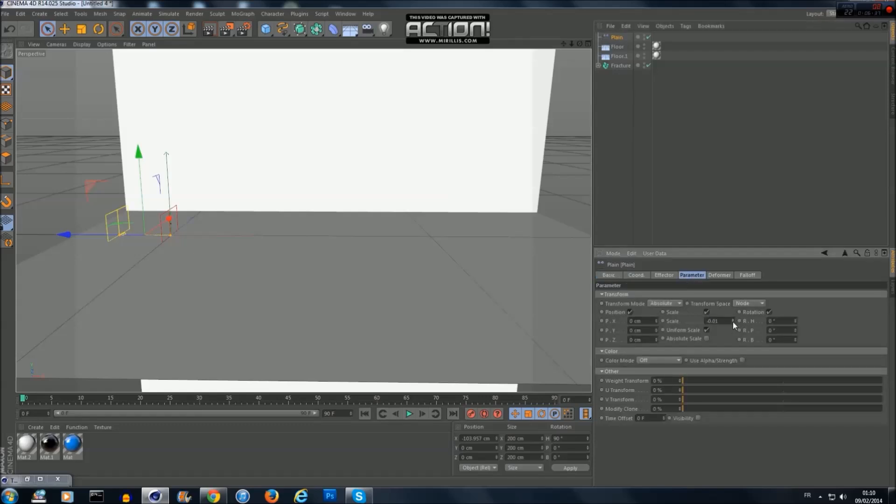
drag(733, 321, 732, 321)
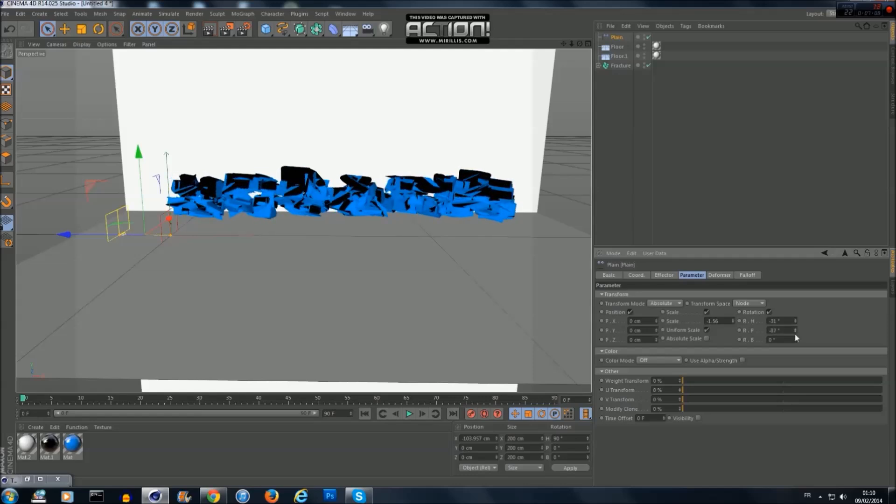
drag(795, 340, 796, 391)
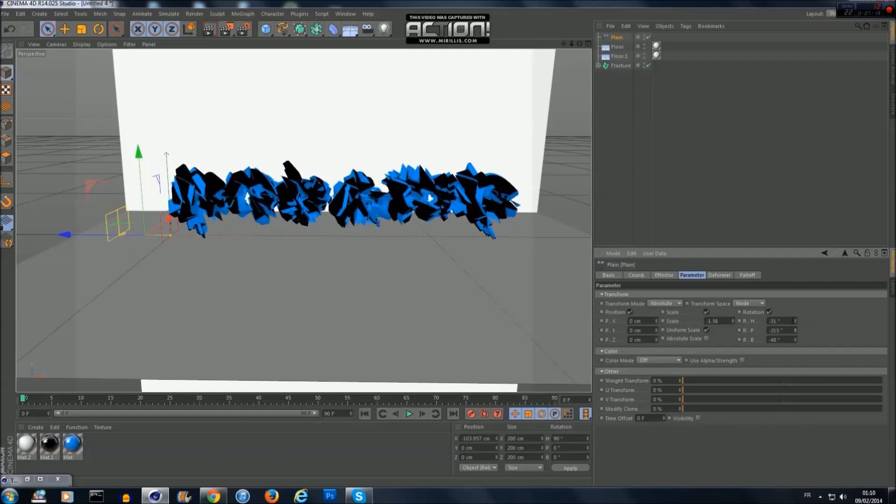
drag(796, 321, 796, 356)
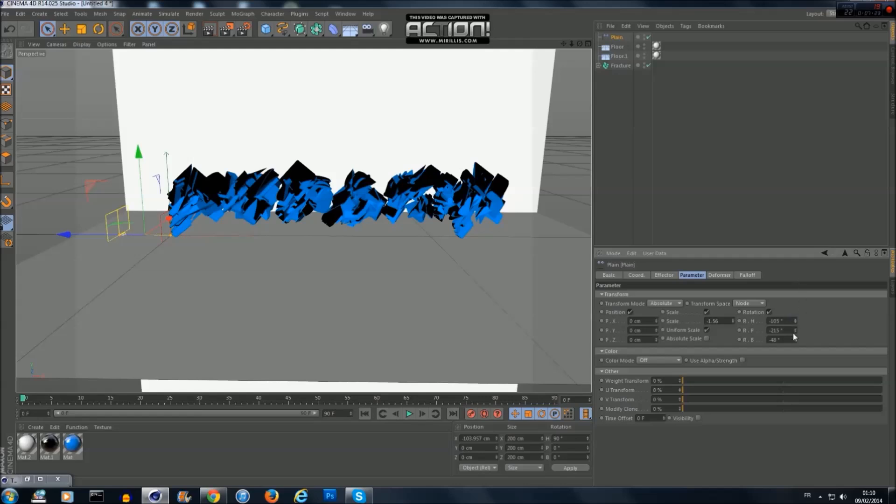
drag(796, 340, 796, 362)
scroll(508, 287, up, 3)
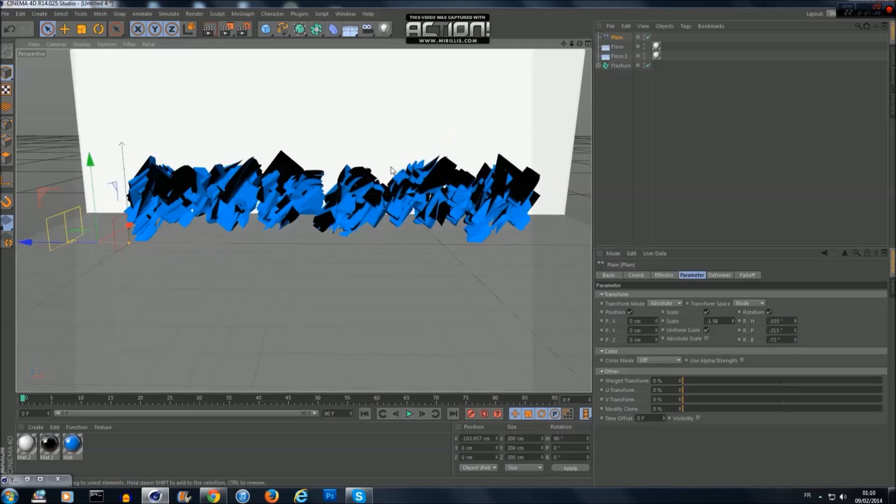
- Render a preview of the perspective view to check the shattered text and its floor reflection
mouse_move(562, 42)
mouse_down()
mouse_move(572, 43)
mouse_move(552, 42)
mouse_up()
scroll(330, 159, up, 1)
click(209, 30)
scroll(404, 130, down, 1)
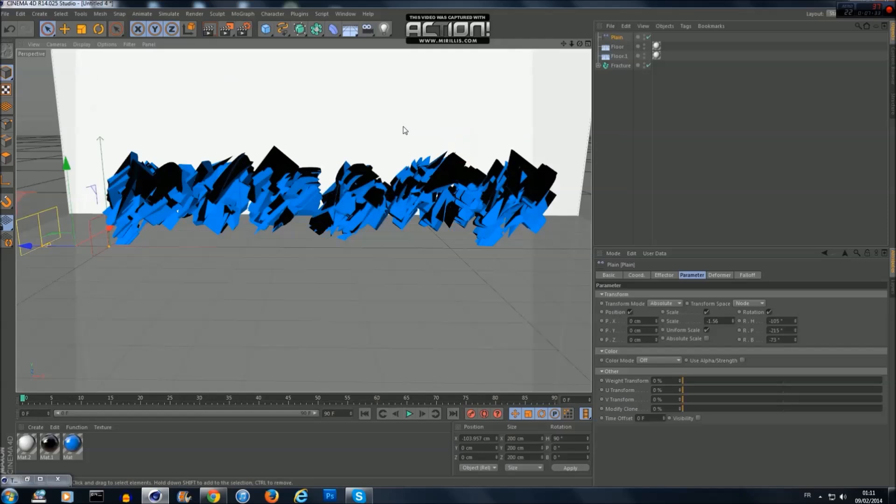
click(209, 30)
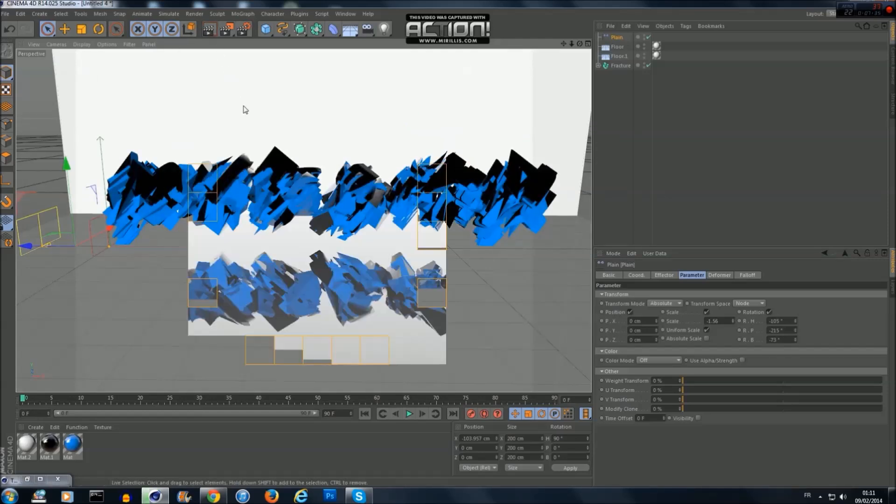
click(339, 149)
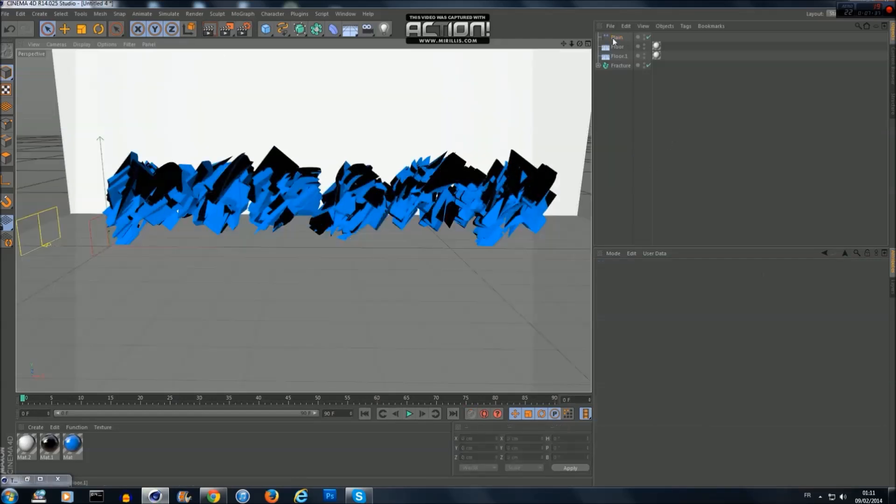
- Lower the Fracture object along the Y axis to about -55 cm so the shattered text meets the floor
click(617, 37)
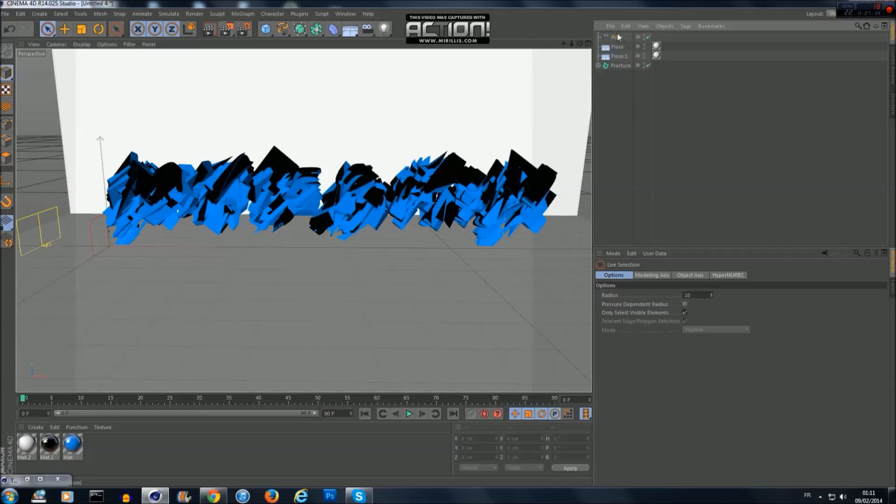
click(621, 65)
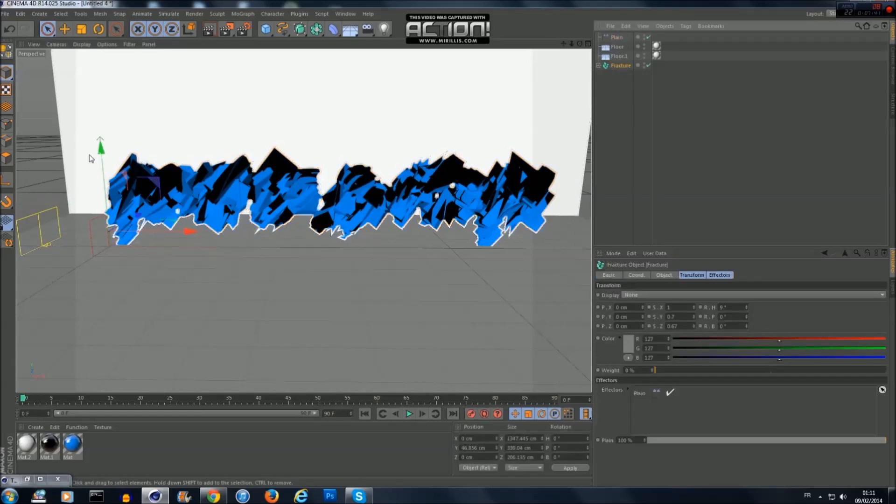
drag(101, 146, 97, 192)
scroll(249, 251, up, 3)
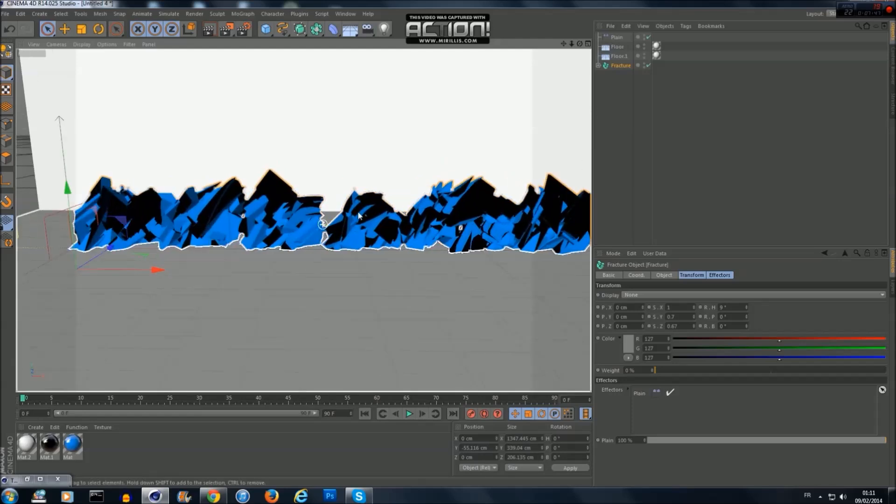
- Preview-render the lowered text in the perspective view, including once after reframing it
key(ctrl+r)
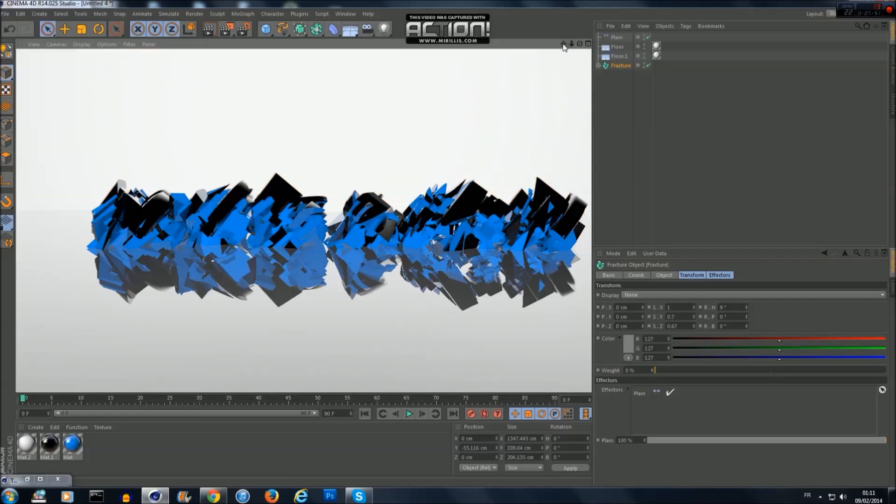
drag(563, 43, 543, 32)
scroll(298, 231, up, 1)
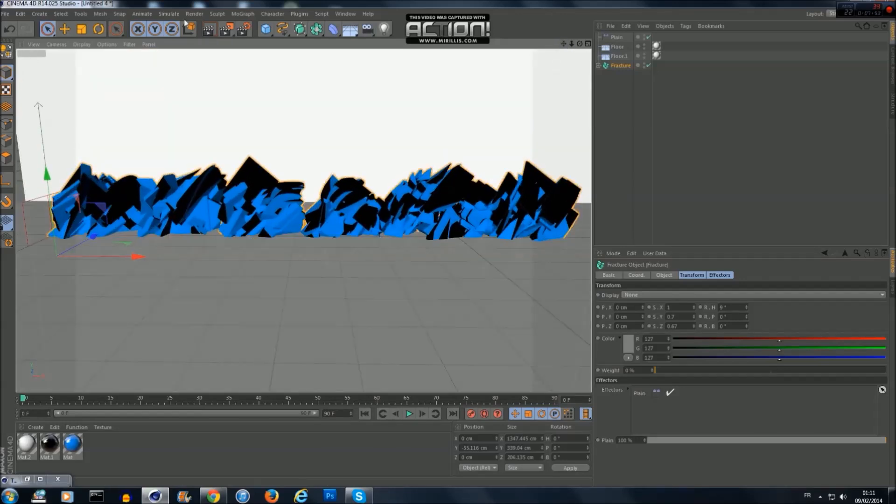
key(ctrl+r)
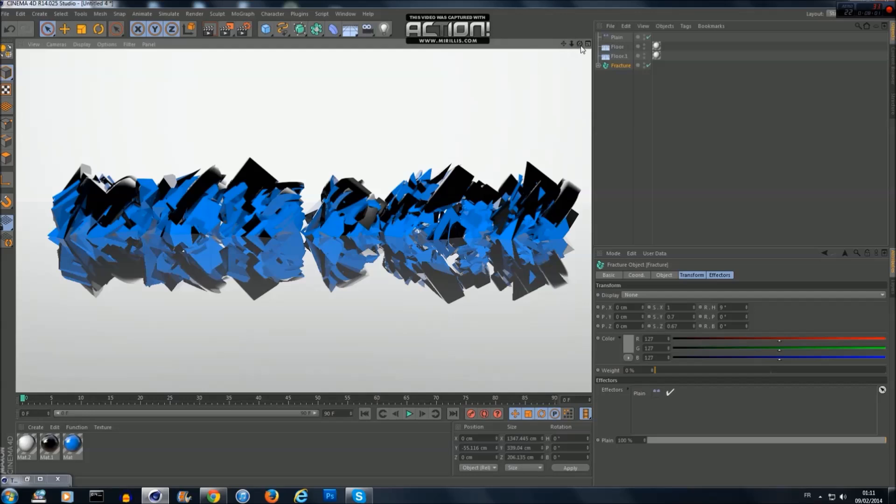
- Move the Plain effector farther from the text, to about -120 cm on the X axis
drag(563, 44, 568, 41)
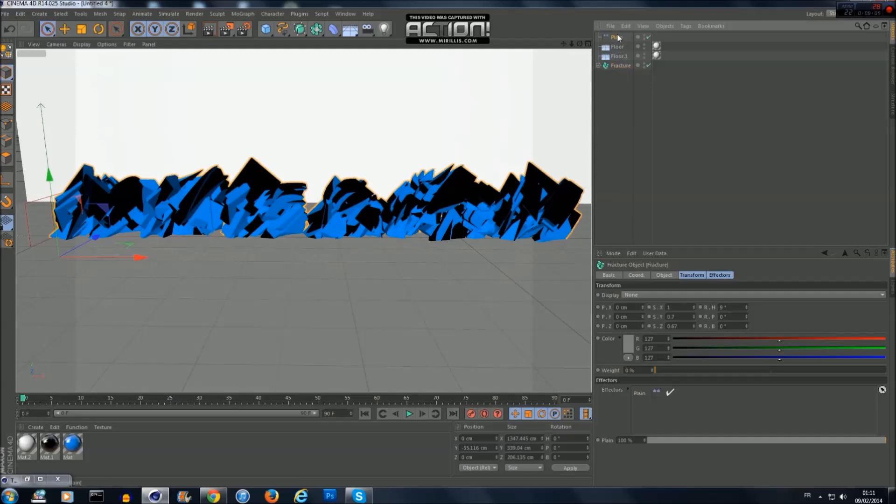
click(53, 228)
scroll(53, 227, down, 4)
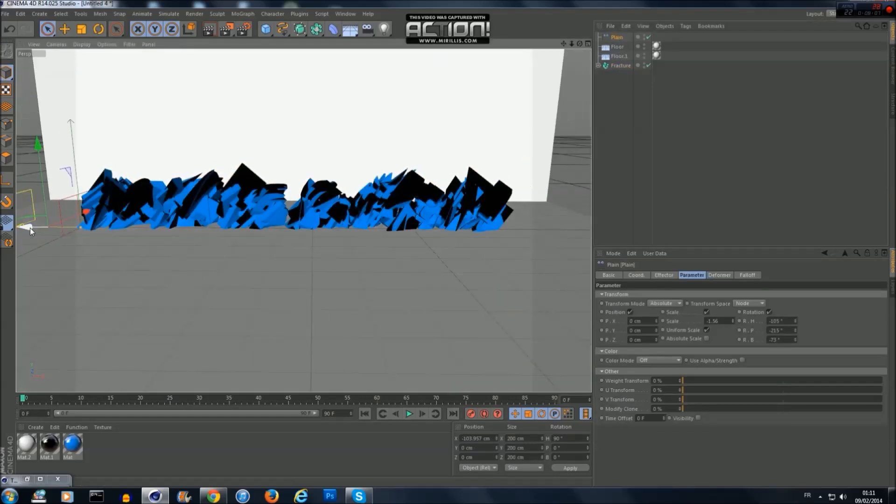
mouse_move(36, 226)
mouse_down()
mouse_move(551, 225)
mouse_move(25, 214)
mouse_up()
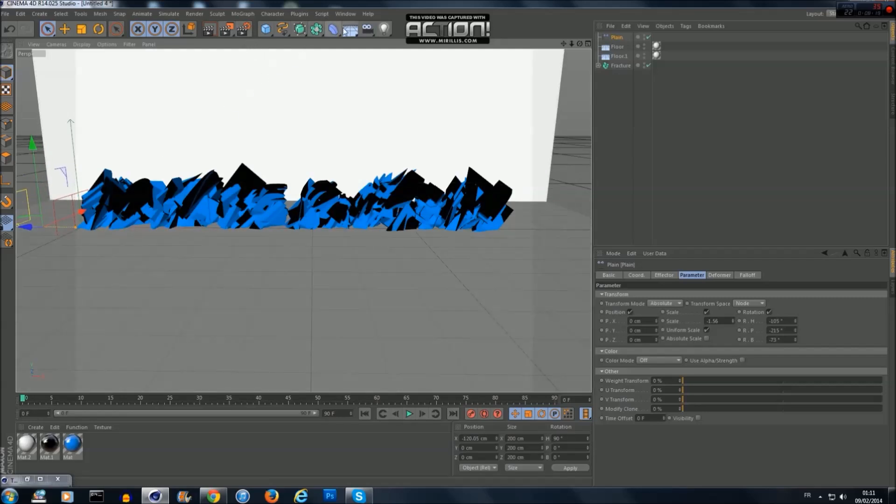
- Add a camera to the scene and make it the active viewport camera
scroll(347, 168, down, 1)
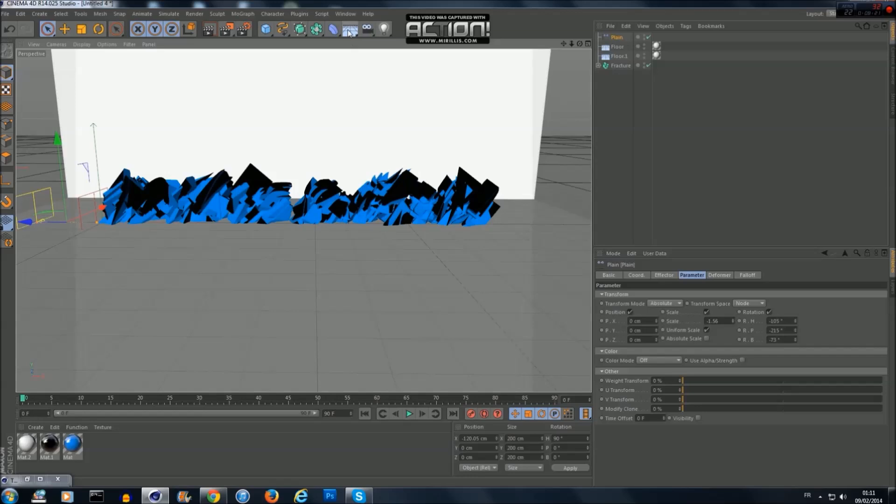
click(368, 30)
click(395, 44)
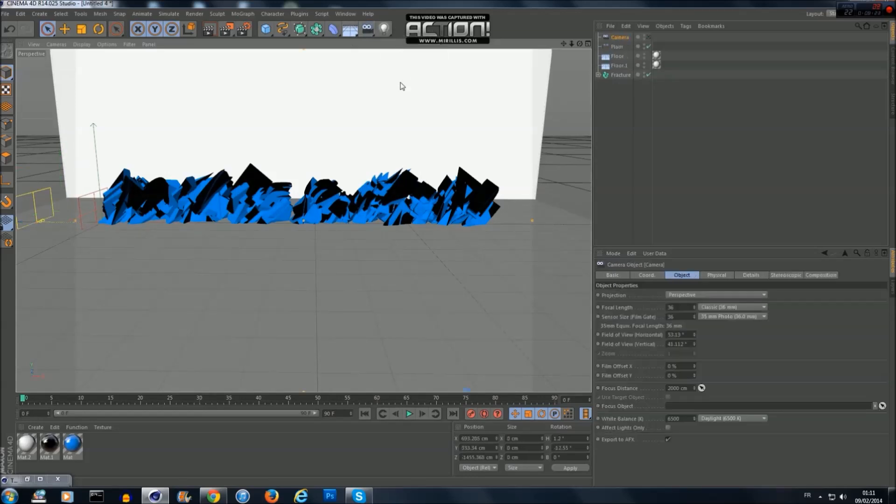
scroll(481, 90, down, 2)
scroll(490, 93, up, 1)
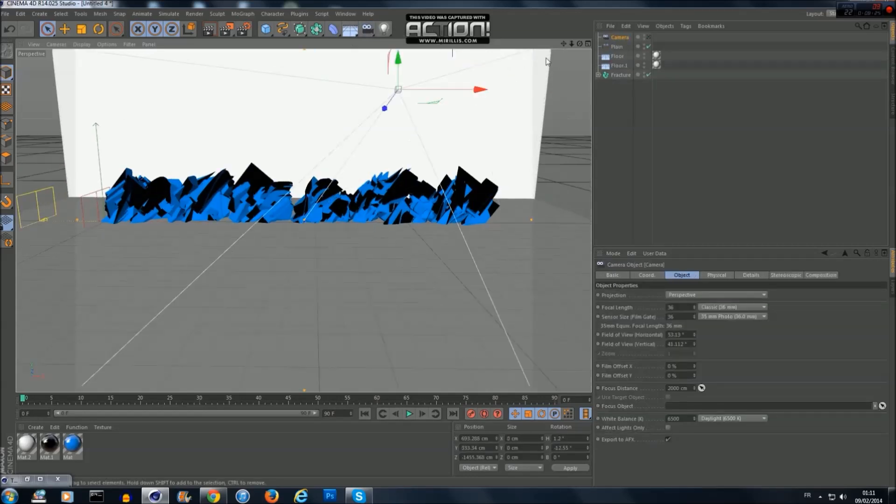
click(648, 37)
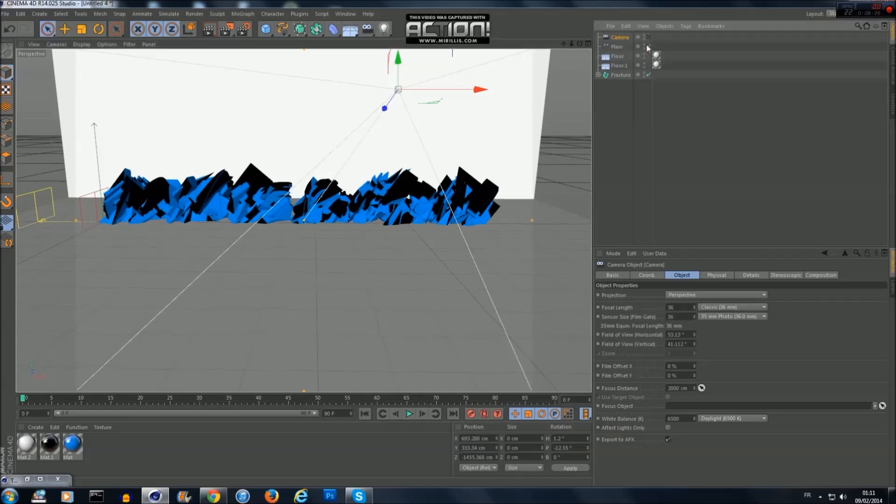
click(648, 37)
click(648, 37)
- Position the camera for an oblique close view from the text's left end, at about X -367, Y 218, Z -574 cm
mouse_move(578, 45)
mouse_down()
mouse_move(562, 46)
mouse_move(576, 45)
mouse_up()
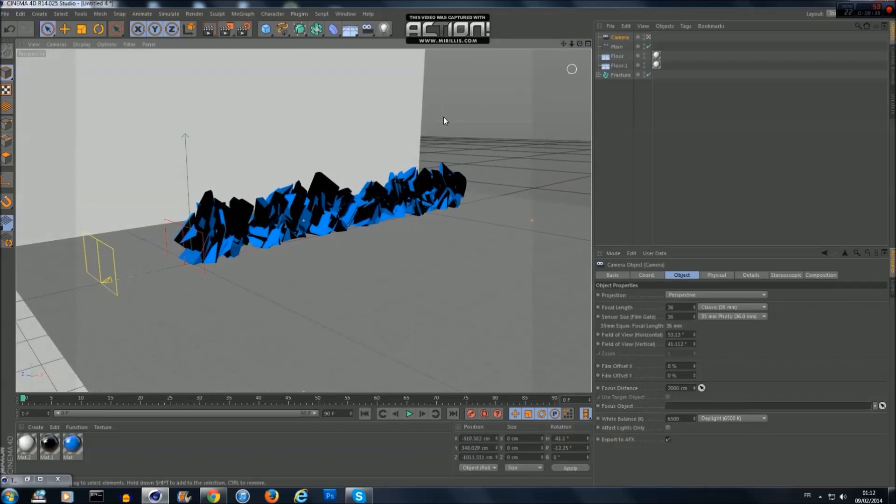
scroll(438, 142, up, 4)
drag(564, 44, 576, 45)
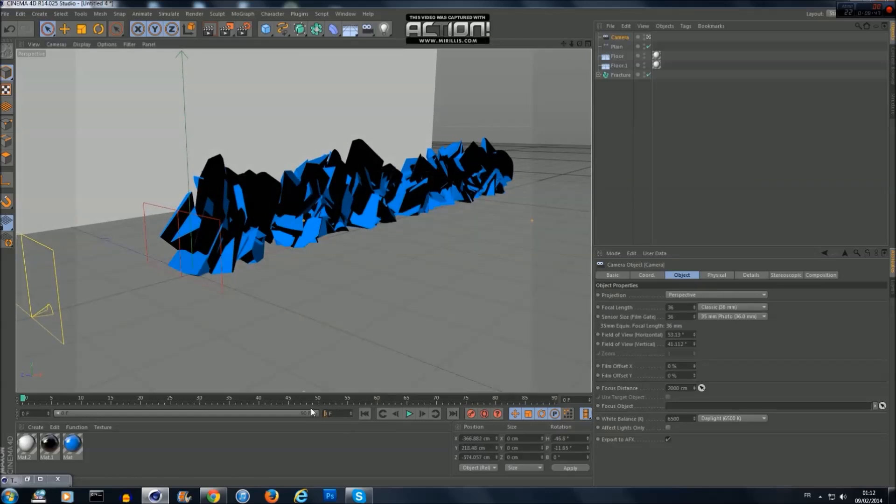
- Set the animation's end to frame 150 and extend the preview range to the full length
text(5)
key(Return)
drag(214, 412, 324, 413)
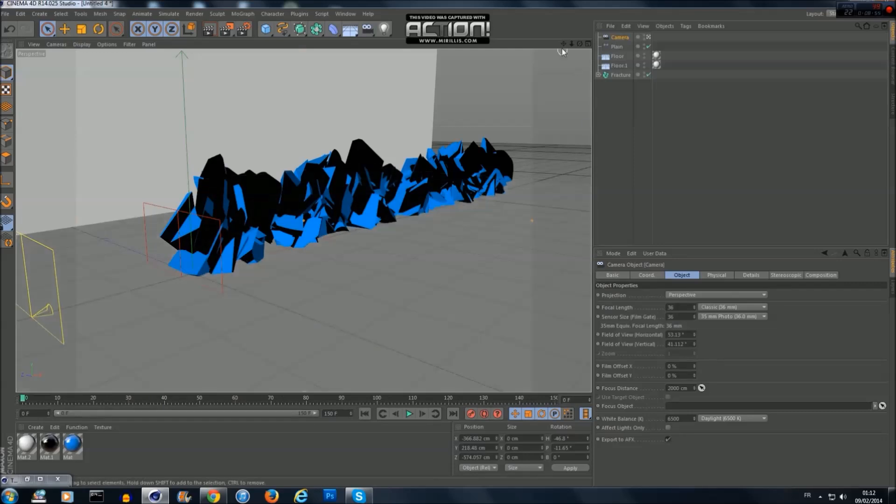
- Reframe the camera to about X -382, Y 213, Z -479 cm, heading -50°, and record a keyframe at frame 0
drag(563, 44, 578, 47)
scroll(304, 221, up, 3)
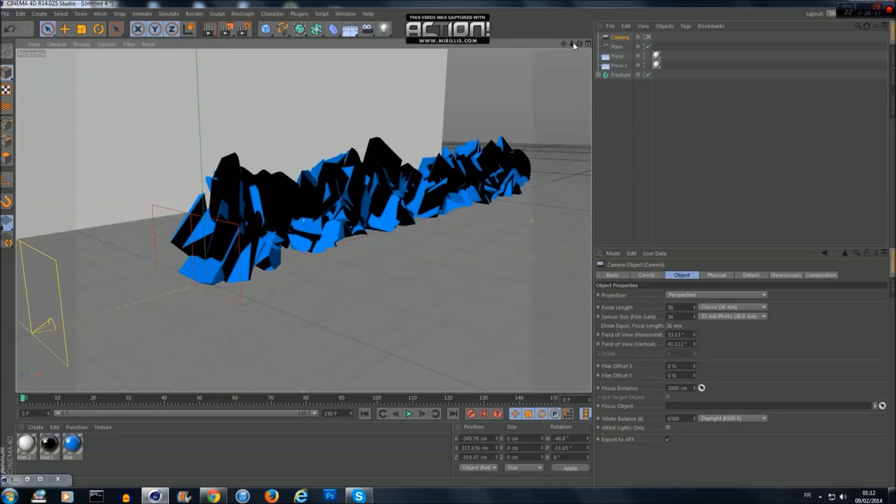
mouse_move(564, 44)
mouse_down()
mouse_move(585, 45)
mouse_move(555, 44)
mouse_up()
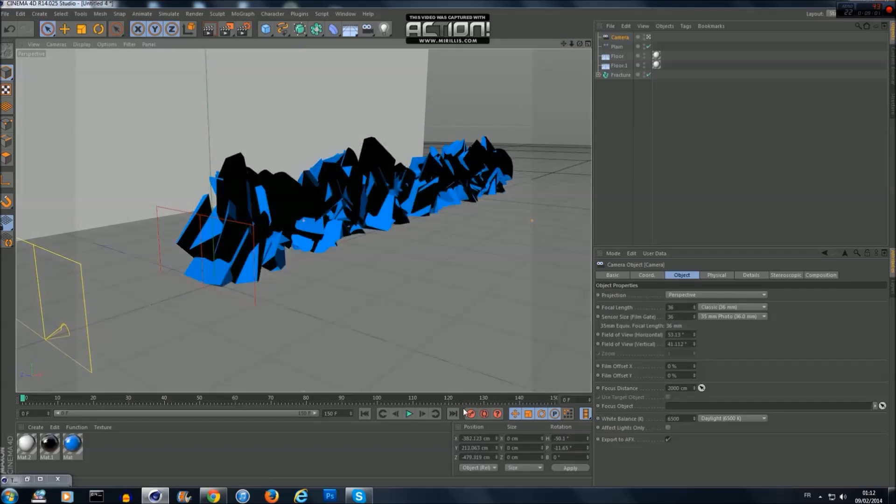
click(470, 413)
- At frame 80, orbit the camera to the text's right side at about H 28.5°, P -21.5° and record a keyframe
drag(580, 43, 549, 69)
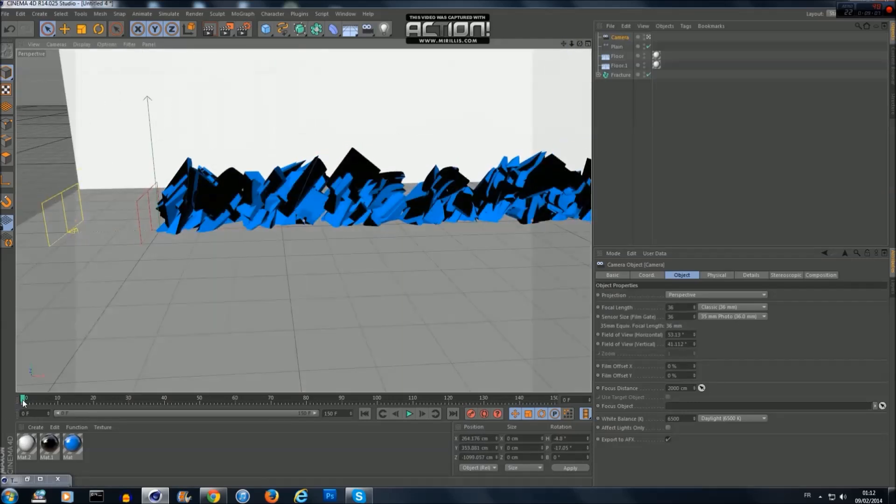
drag(22, 401, 65, 404)
drag(343, 413, 303, 408)
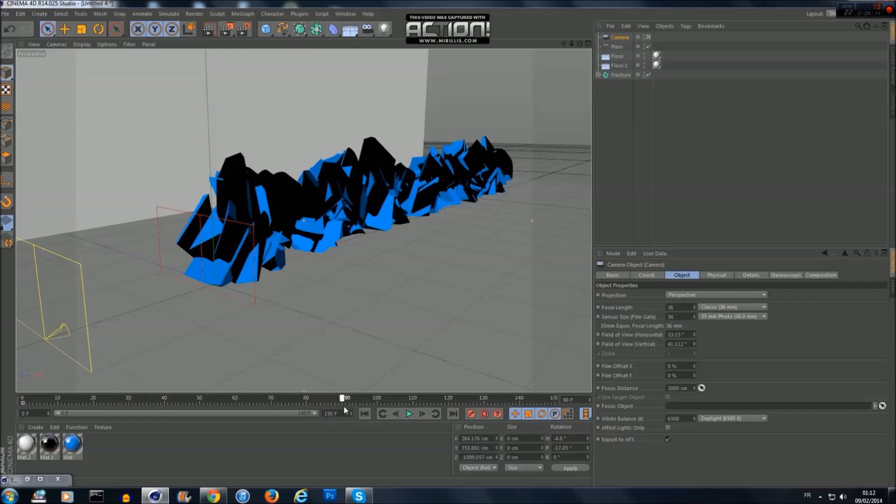
drag(579, 43, 555, 45)
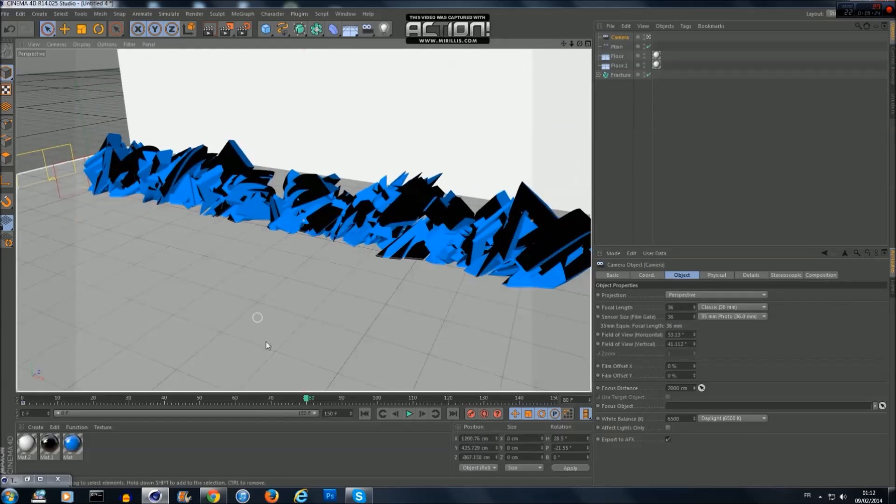
drag(579, 43, 562, 40)
- At frame 120, orbit the camera farther around the text's right end to about H 53°, P -14° and record a keyframe
click(314, 402)
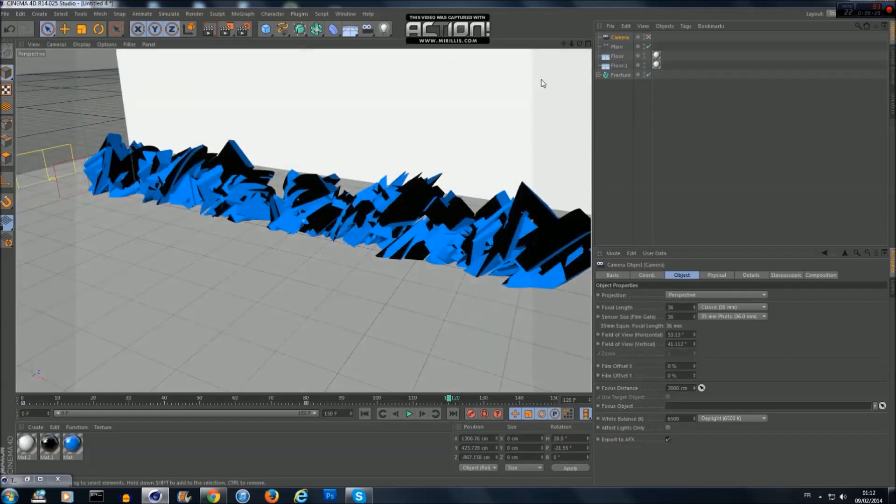
drag(580, 44, 554, 56)
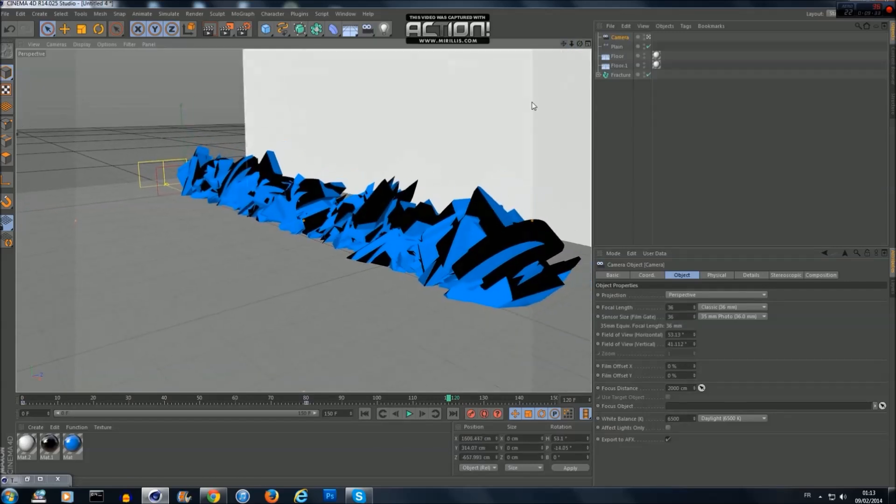
click(472, 415)
- At frame 150, pull the camera back to about X 1838, Y 525, Z -1006 cm and record a keyframe
drag(450, 402, 472, 404)
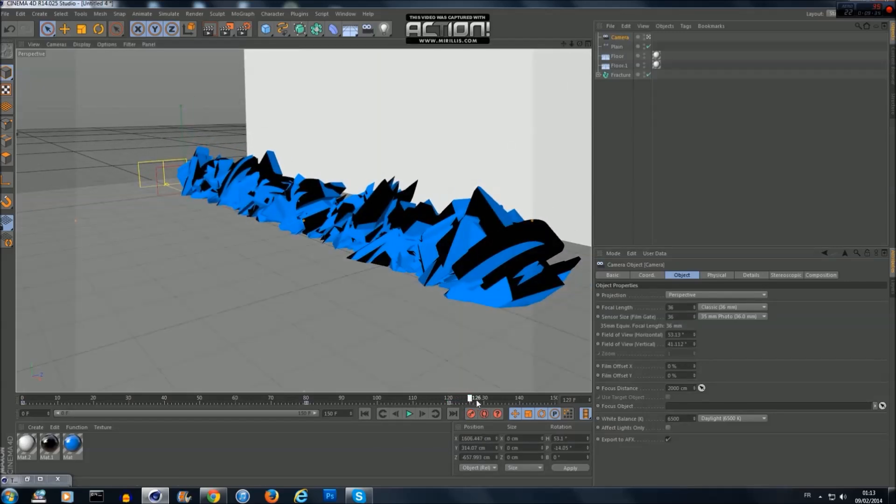
scroll(537, 242, down, 1)
scroll(540, 97, down, 1)
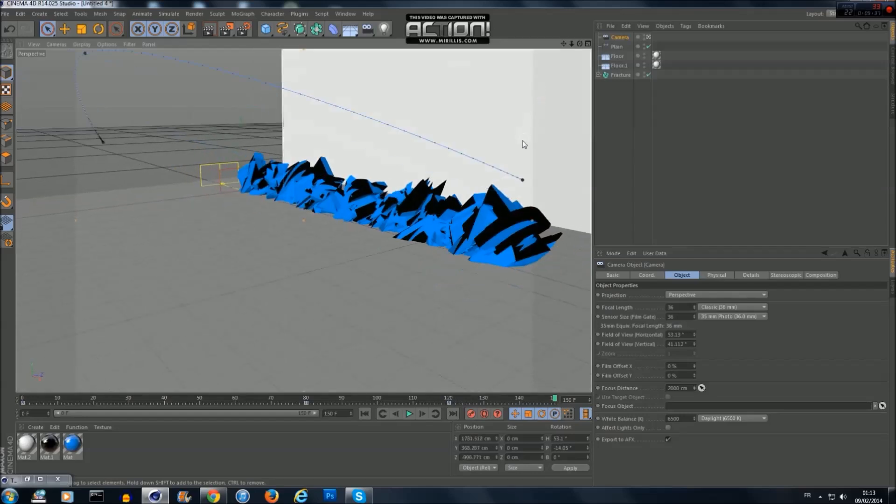
drag(564, 46, 562, 57)
scroll(385, 287, down, 1)
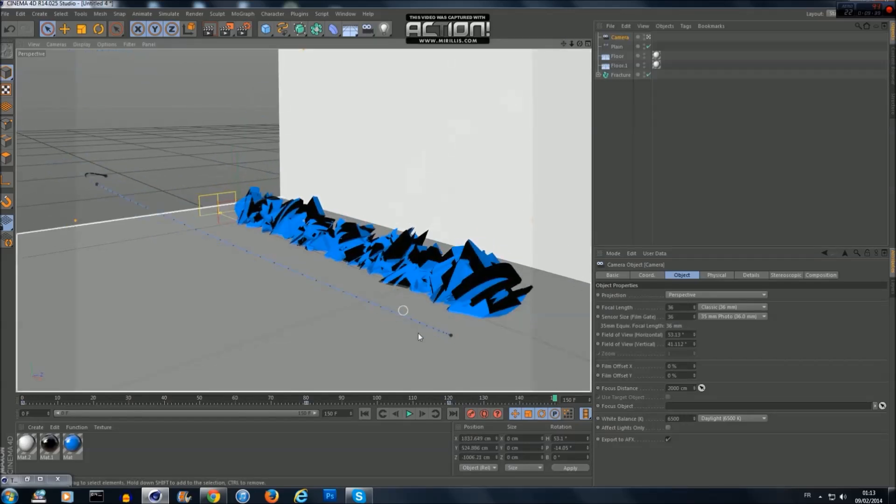
click(470, 415)
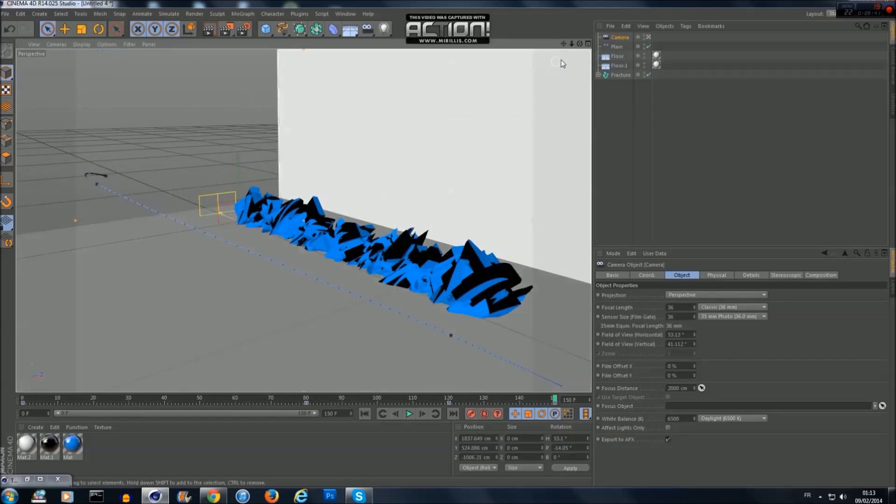
- Try a frontal camera view of the text at about X 499, Y 336, Z -1374 cm and play back the animation
drag(580, 44, 640, 41)
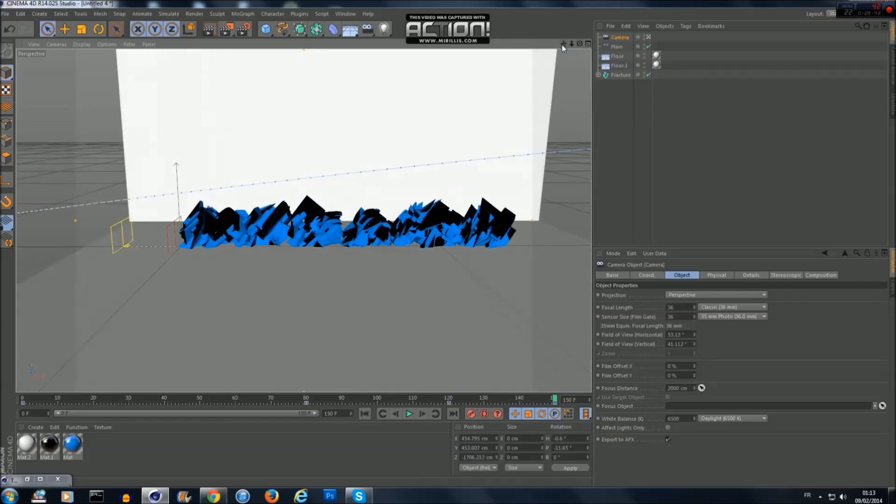
scroll(304, 220, up, 2)
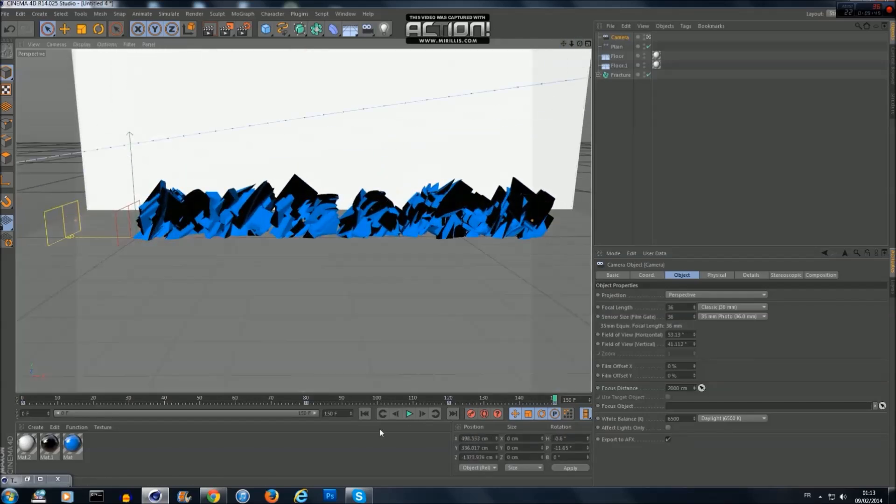
click(409, 414)
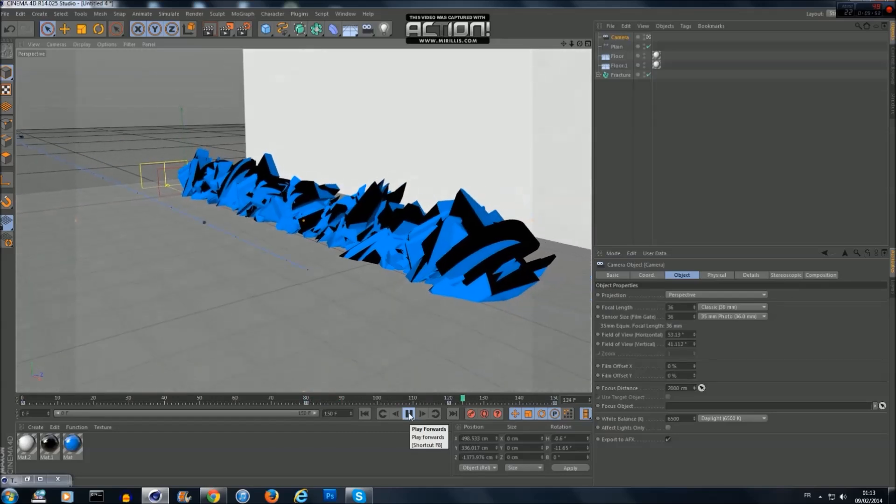
click(409, 415)
- Select the Plain effector, slide it past the far end of the text to about X 1407 cm, and record a keyframe at frame 120
drag(487, 398, 22, 378)
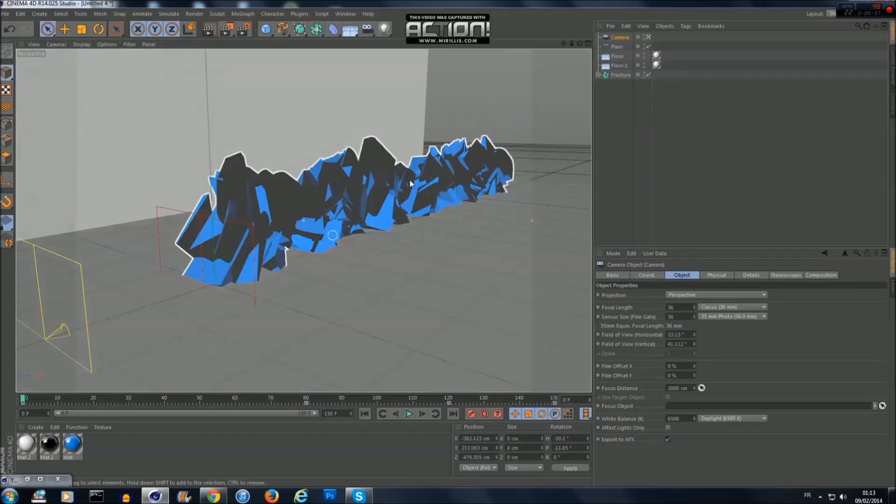
click(616, 47)
drag(24, 400, 307, 401)
drag(126, 166, 231, 215)
drag(287, 232, 40, 174)
drag(312, 401, 379, 402)
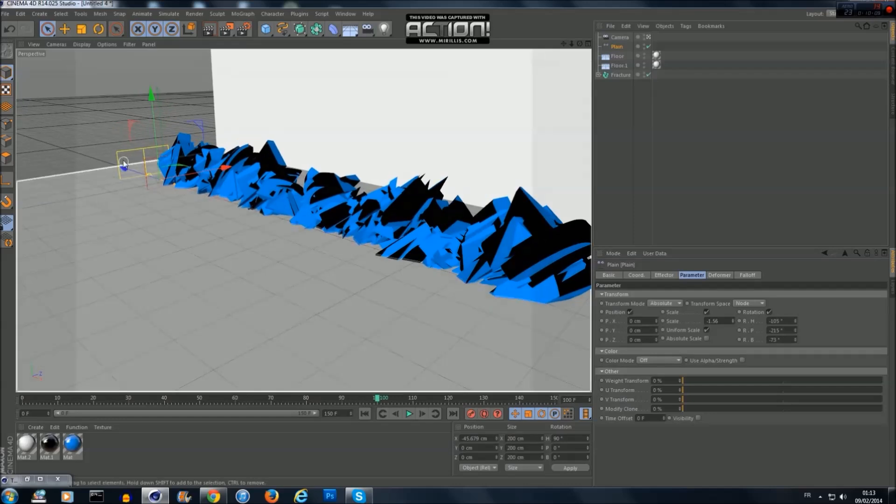
drag(125, 168, 569, 307)
drag(378, 400, 450, 401)
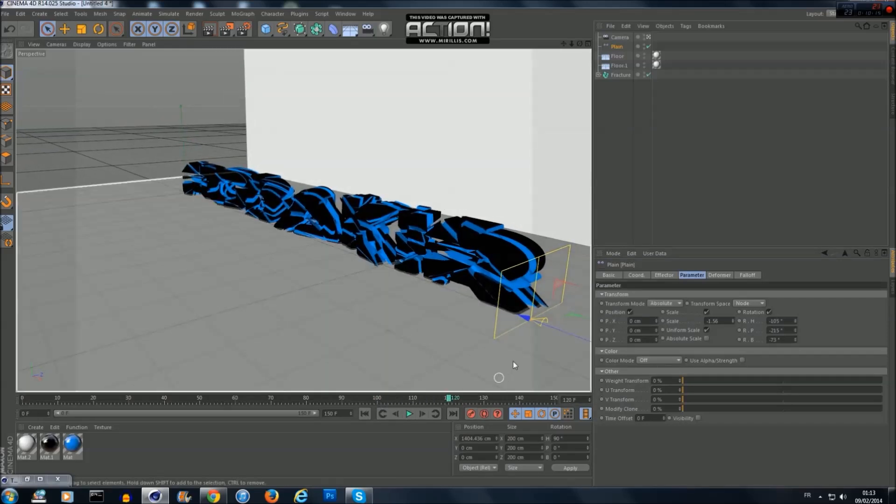
drag(527, 323, 530, 324)
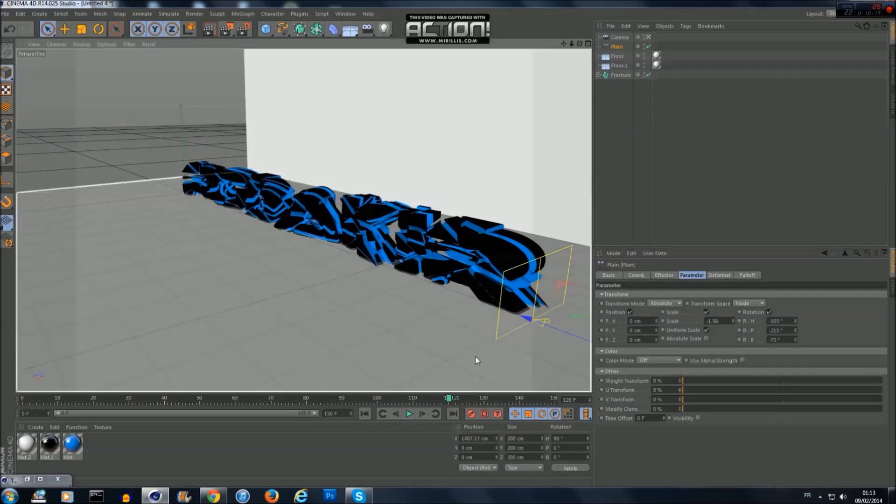
- At frame 150, slide the Plain effector farther out to about X 1700 cm, record a keyframe and preview the motion
drag(449, 400, 556, 400)
drag(470, 313, 583, 354)
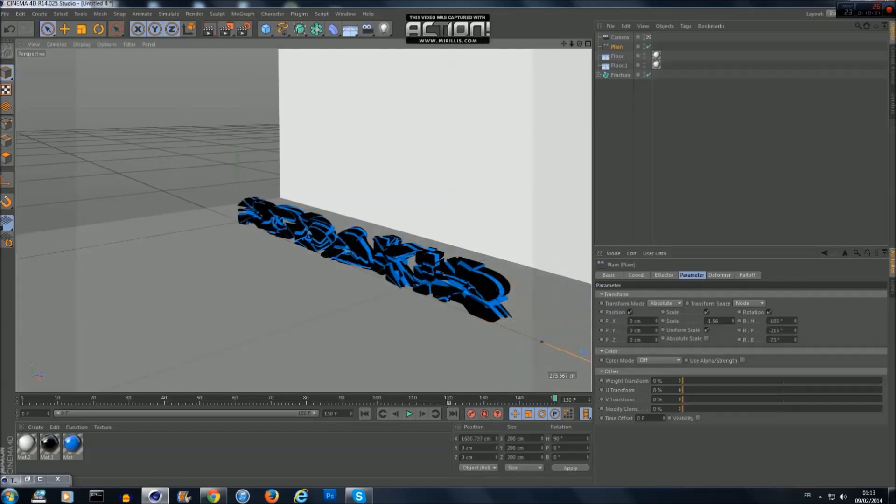
click(410, 417)
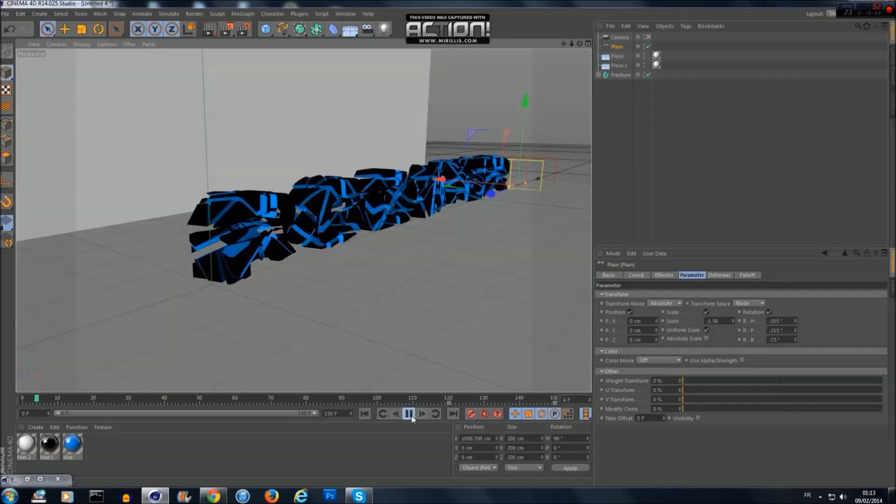
click(410, 416)
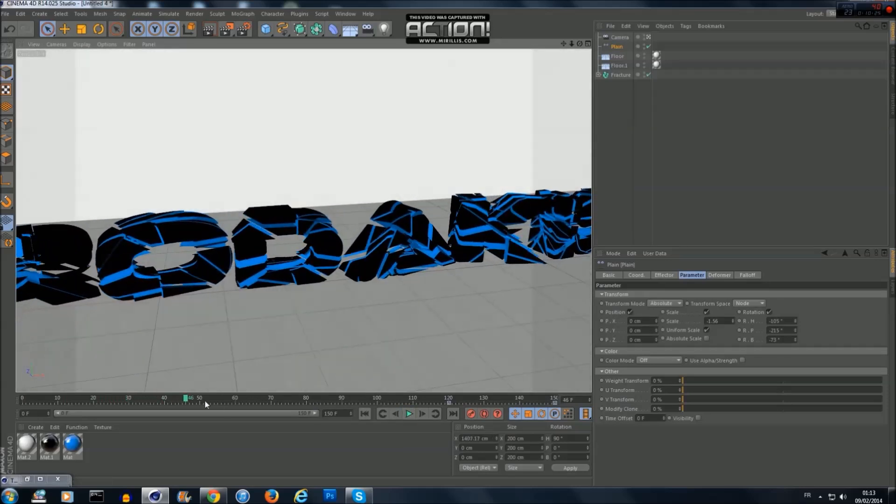
- At frame 0, move the Plain effector in front of the first letter to about X -109 cm, record a keyframe and play back the animation
drag(187, 400, 21, 400)
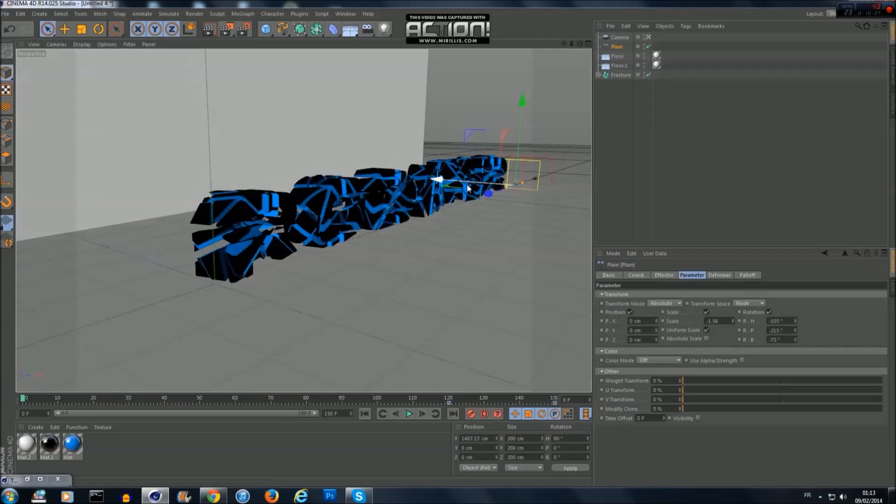
drag(488, 198, 40, 282)
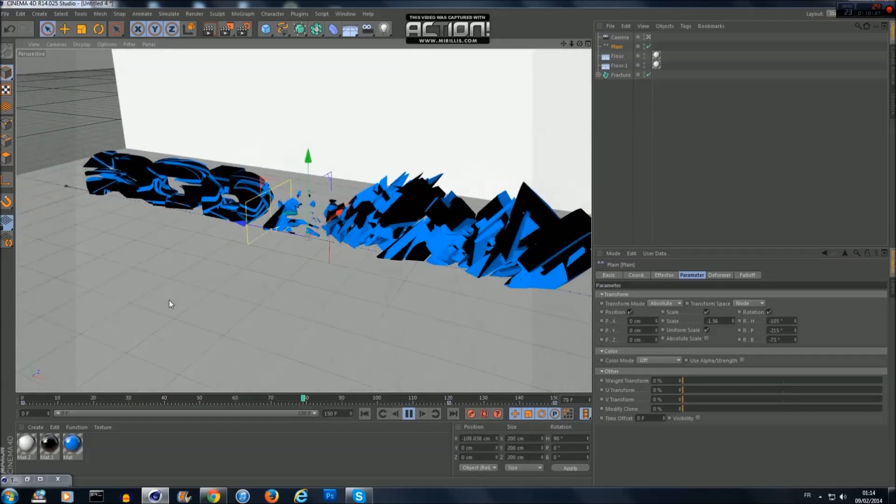
click(409, 414)
- Set the render output to the HDV/HDTV 720 29.97 preset with the frame range All Frames
drag(579, 43, 250, 35)
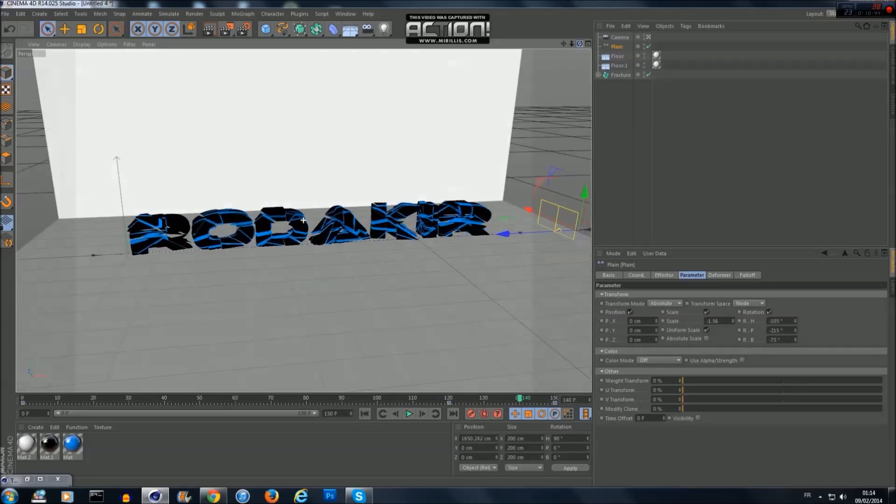
click(244, 31)
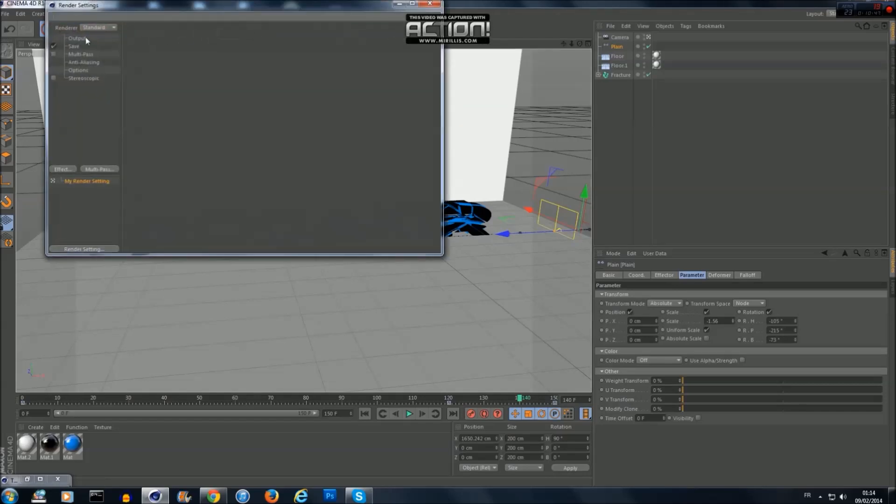
click(77, 39)
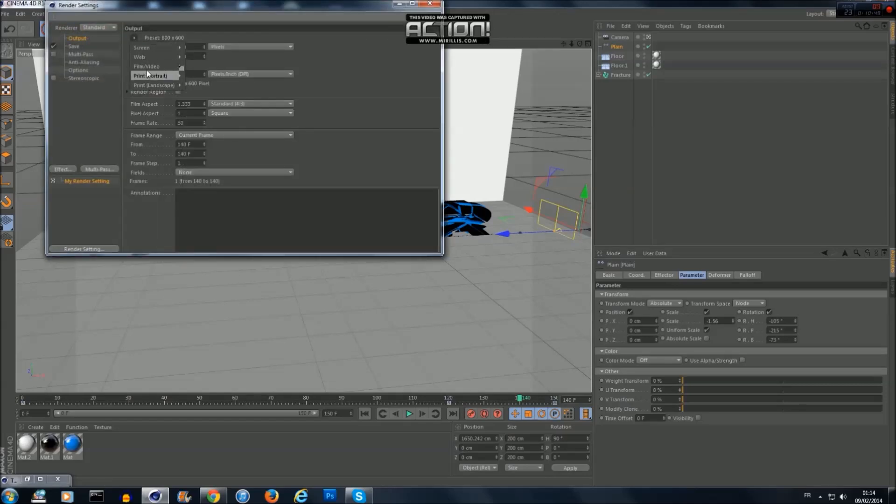
mouse_move(154, 68)
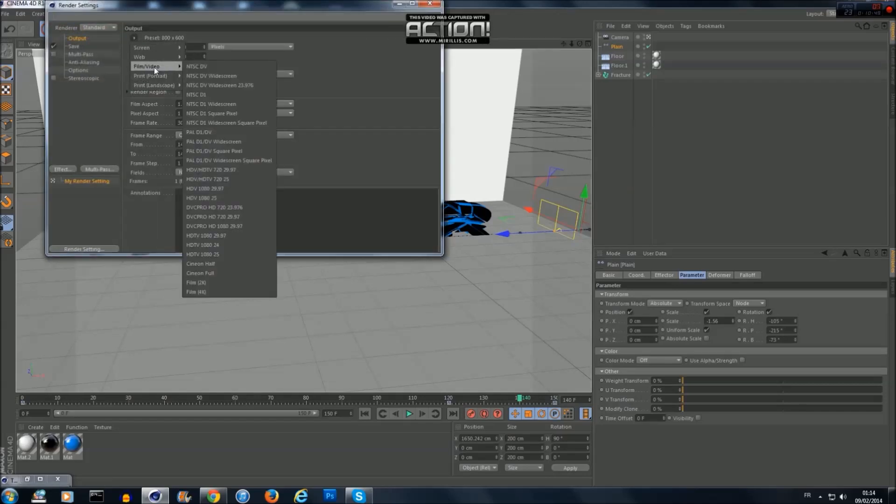
click(248, 170)
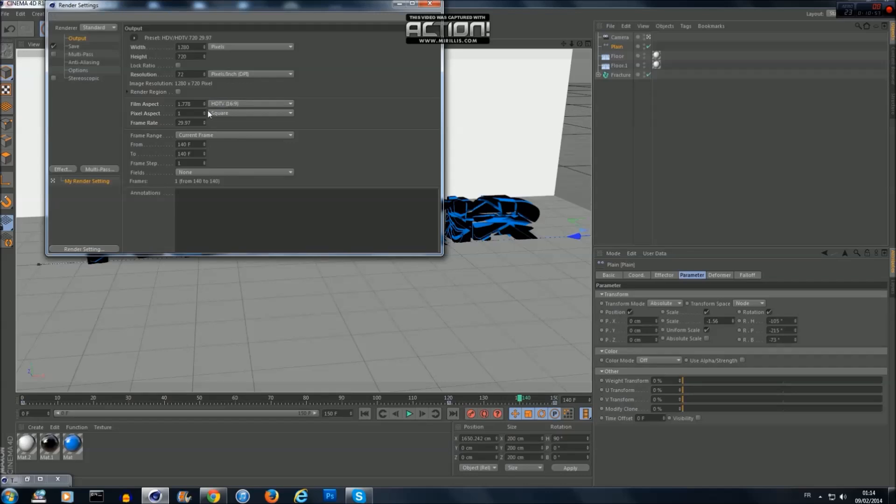
click(184, 135)
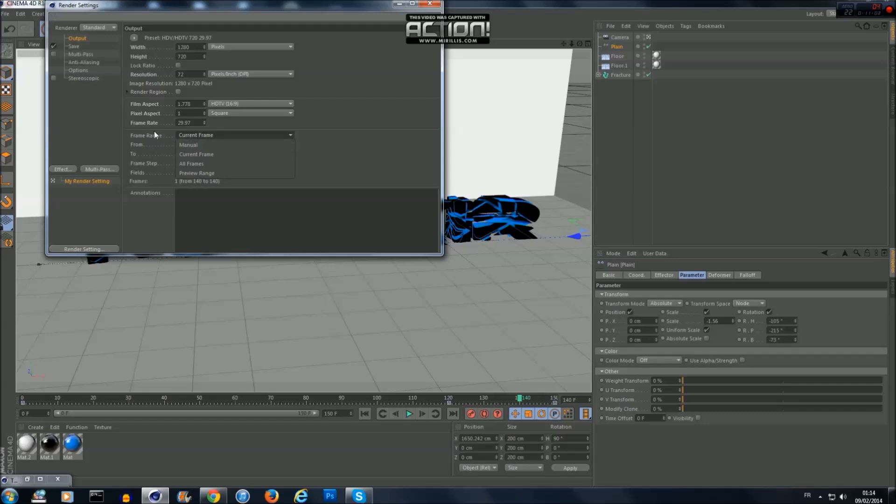
click(193, 164)
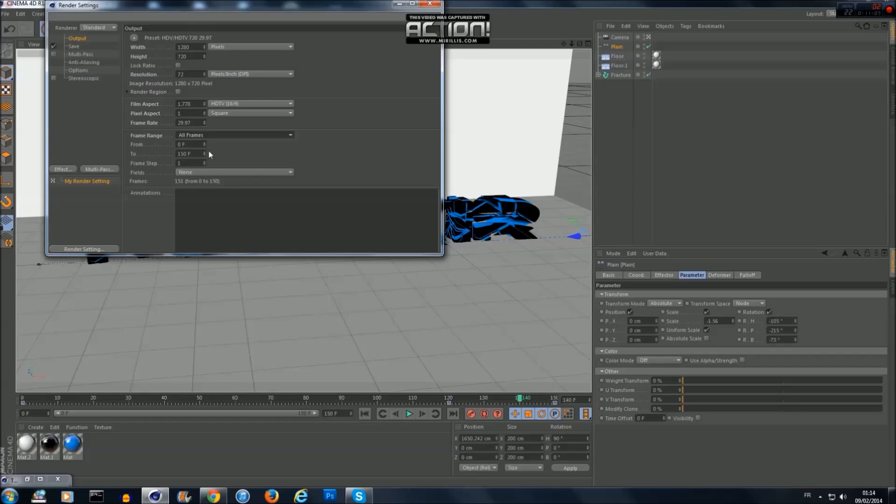
- Set the render to save on the desktop as "tuto" in AVI Movie format
click(71, 46)
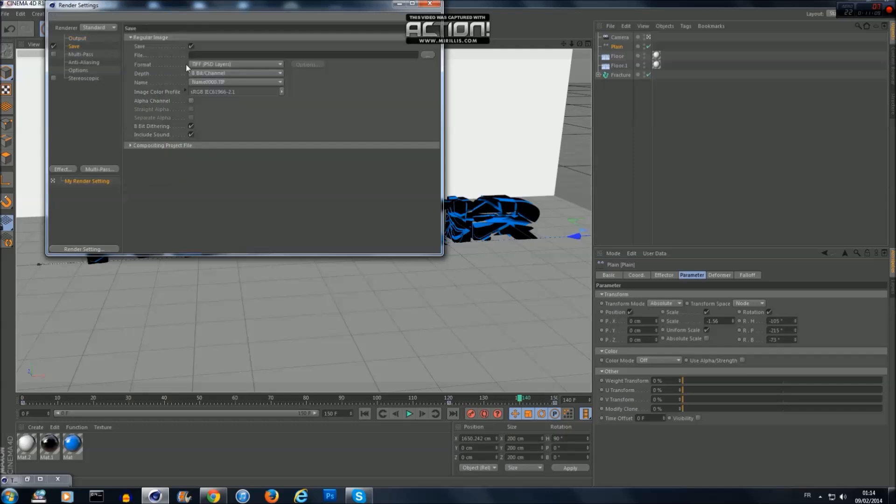
click(427, 55)
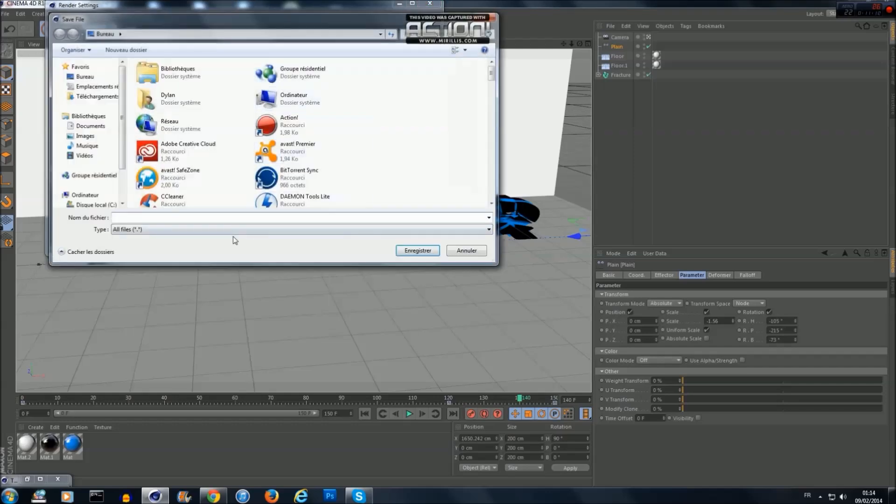
click(104, 77)
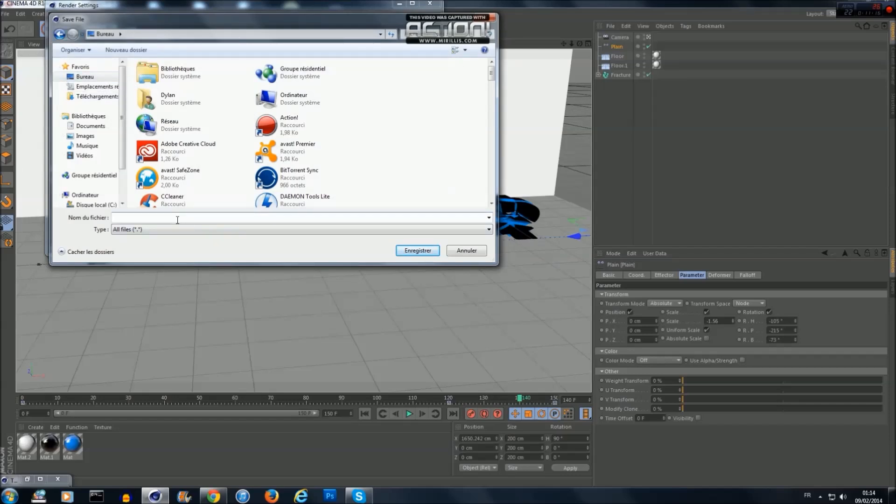
text(tuto)
key(Return)
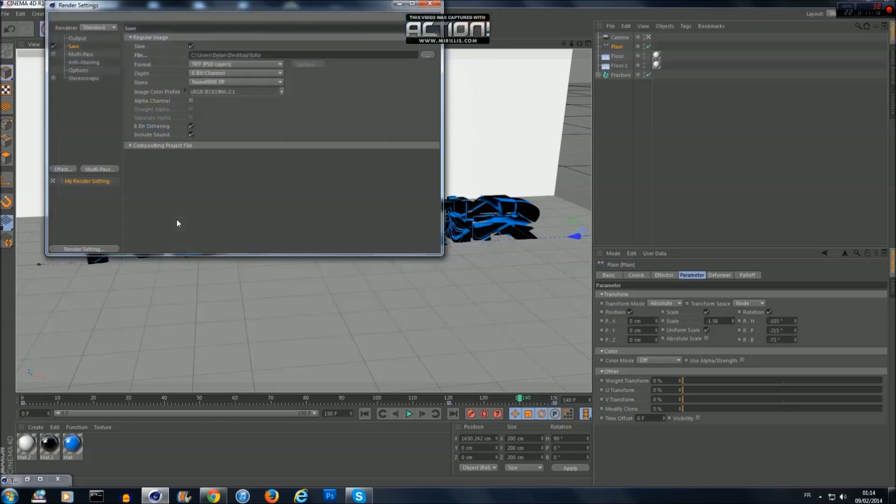
click(225, 64)
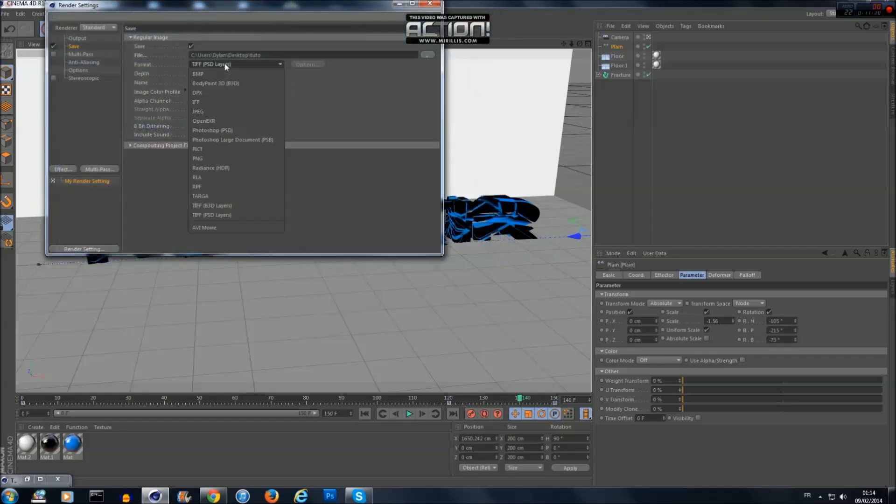
click(224, 229)
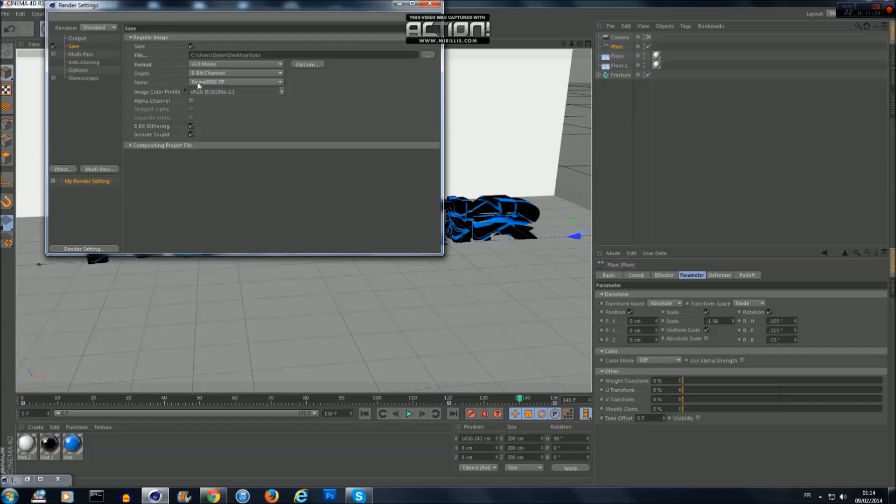
- Set the render's anti-aliasing to Best and review the output, save, multi-pass, general options and stereoscopic settings
click(84, 62)
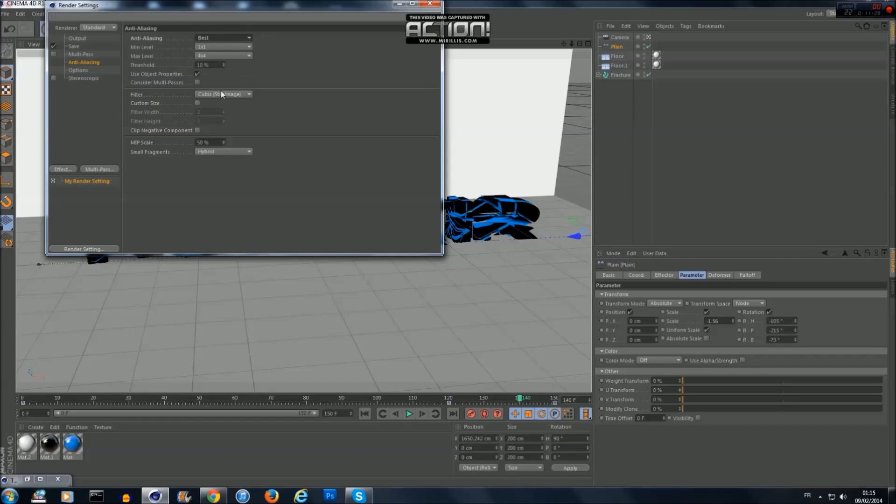
click(79, 70)
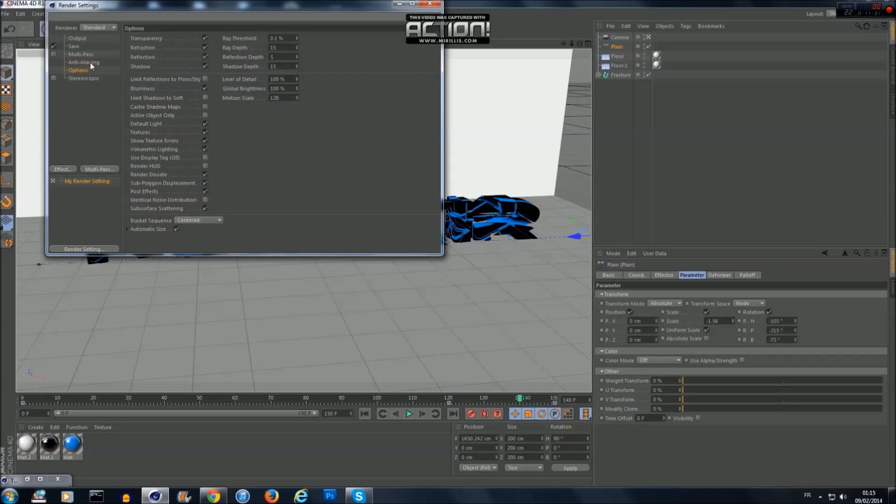
click(80, 55)
click(88, 39)
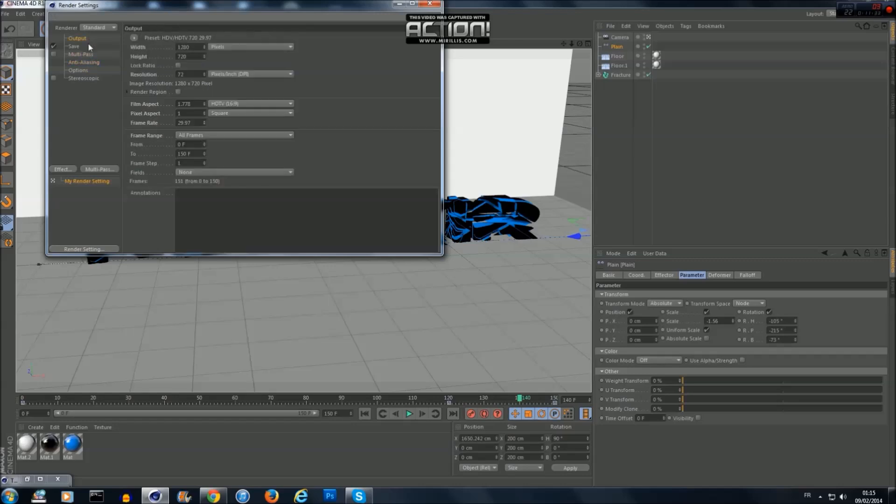
click(74, 47)
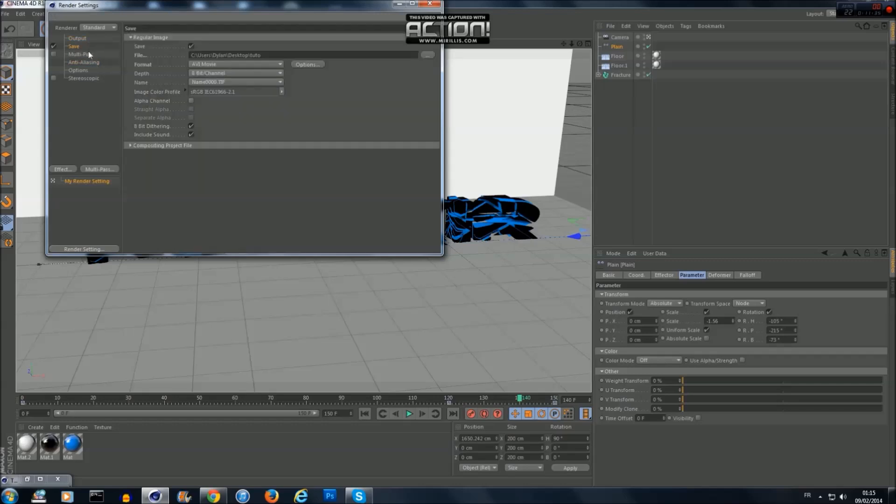
click(89, 55)
click(89, 63)
click(90, 71)
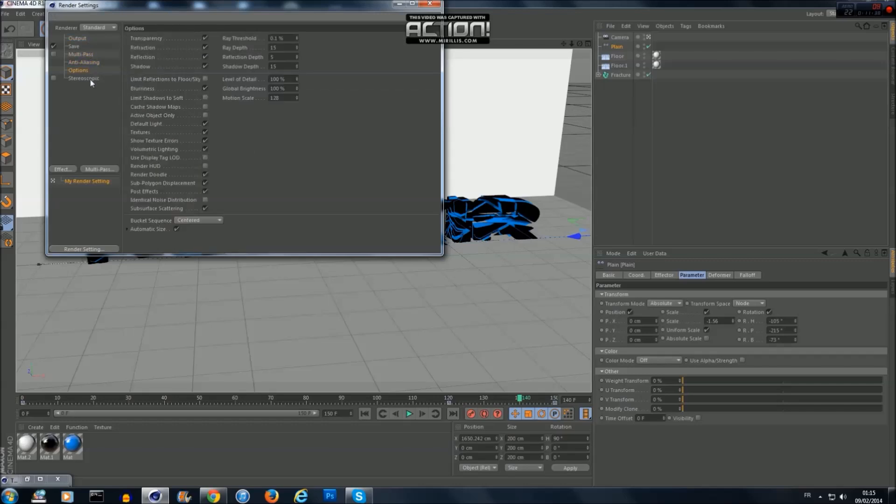
click(91, 79)
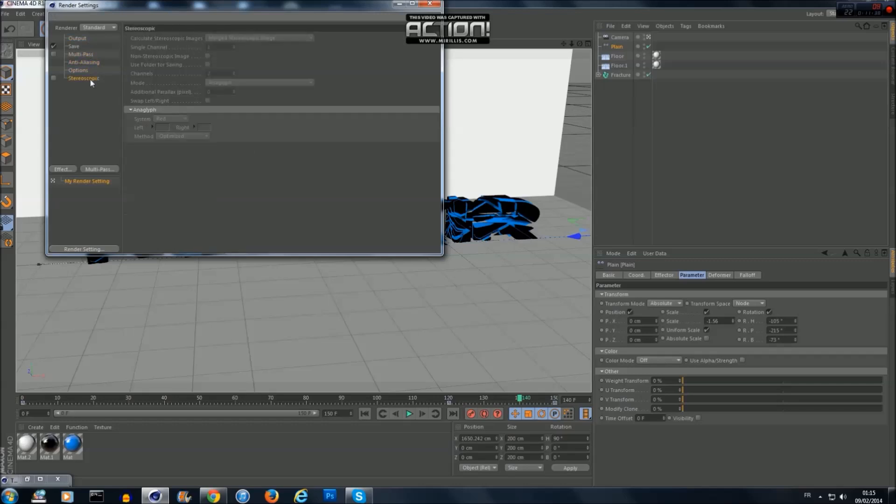
- Close the render settings, play back the animation in the viewport and render all frames to the Picture Viewer
click(431, 4)
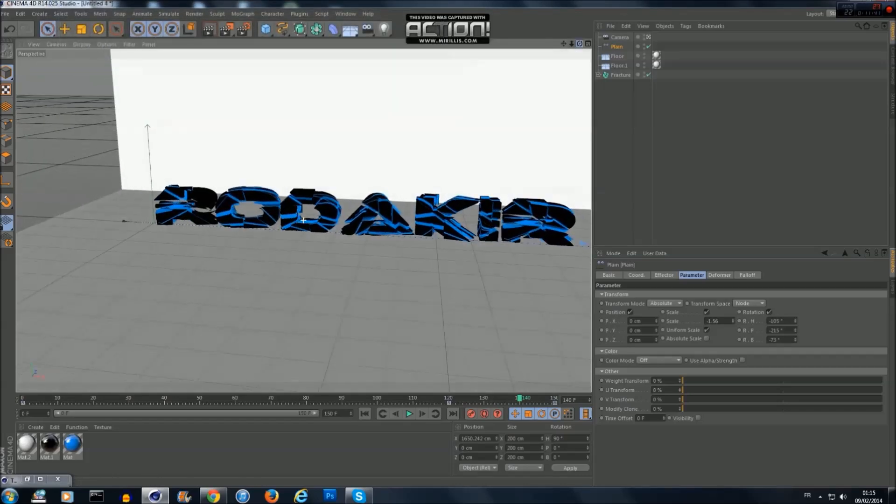
click(409, 414)
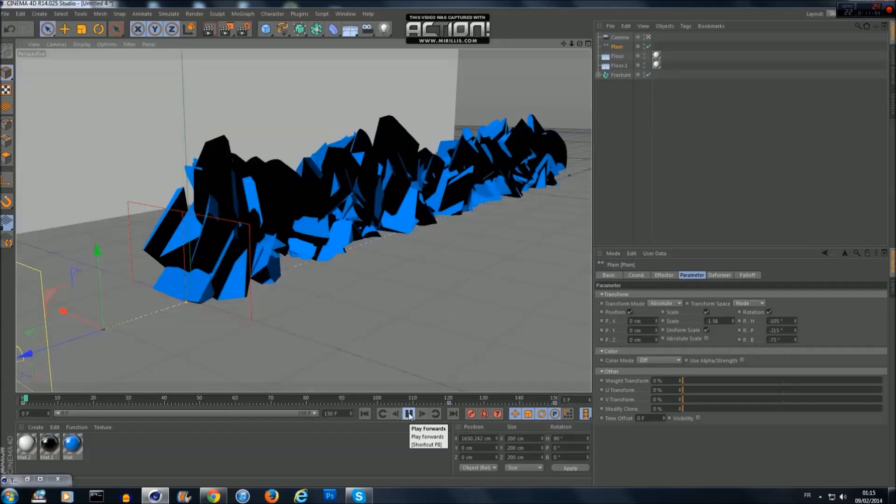
click(409, 414)
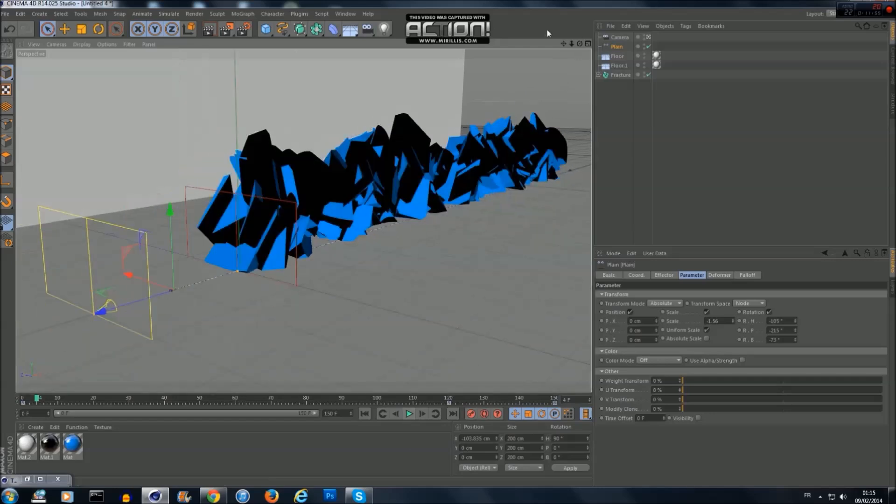
click(225, 31)
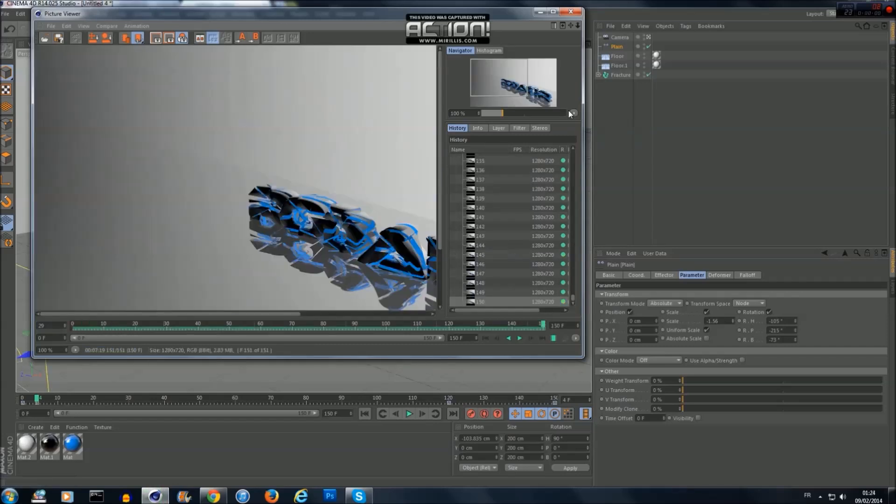
- Open the rendered "tuto" video from the desktop, maximize the player and watch the animation before pausing it
click(541, 12)
key(super+d)
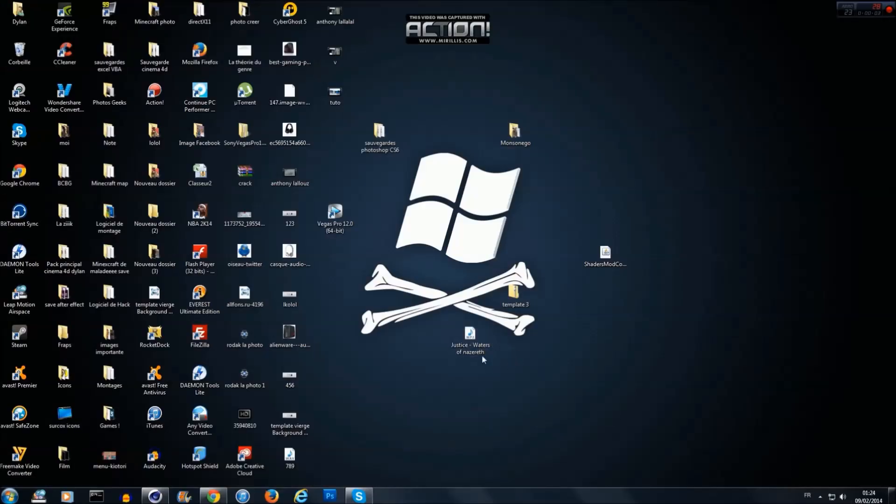
double_click(335, 107)
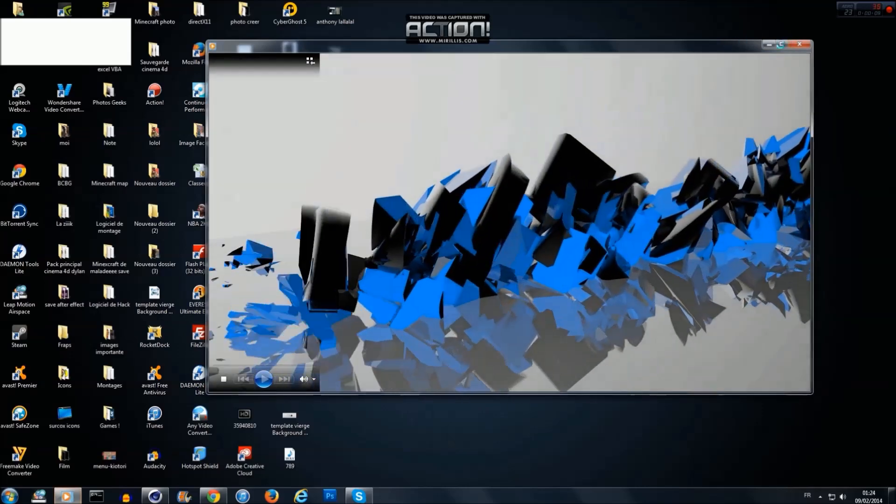
click(781, 45)
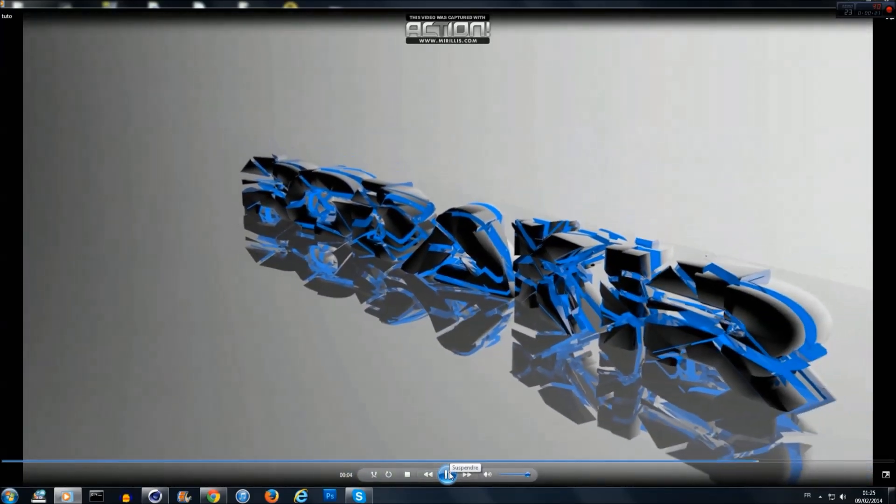
click(448, 475)
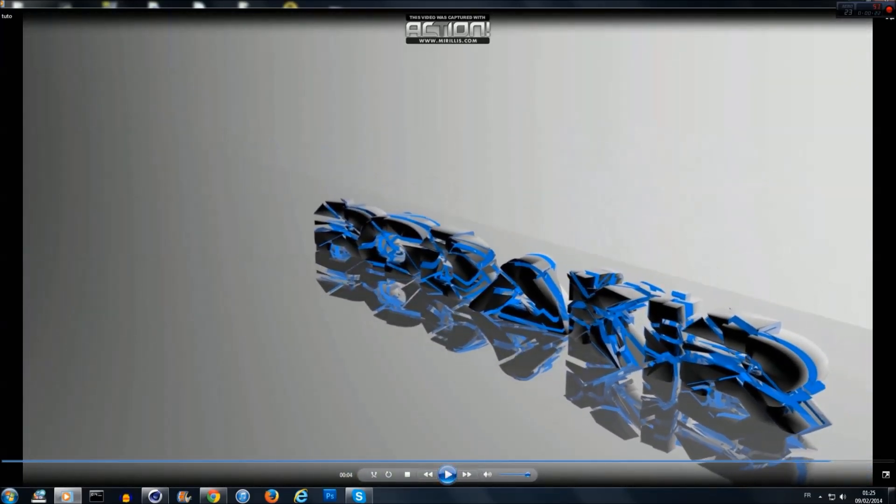
- Close the video player, switch back to Cinema 4D and close the Picture Viewer
click(887, 2)
click(157, 496)
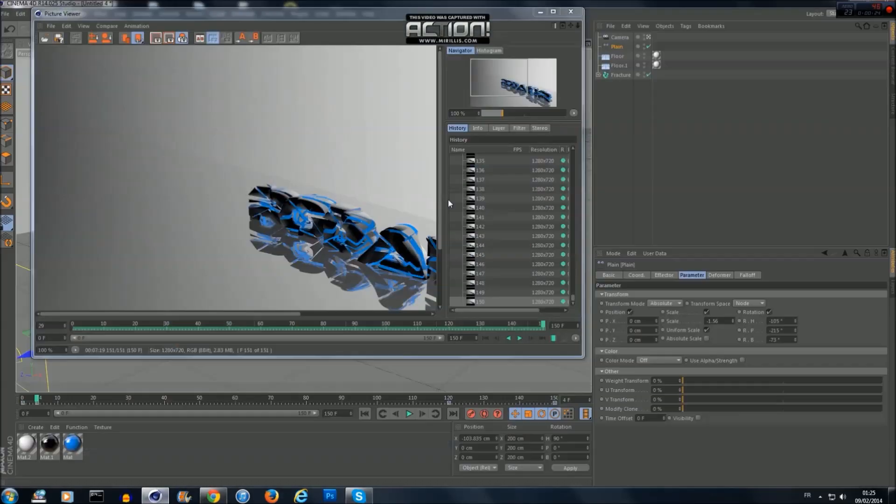
click(570, 11)
drag(580, 44, 371, 48)
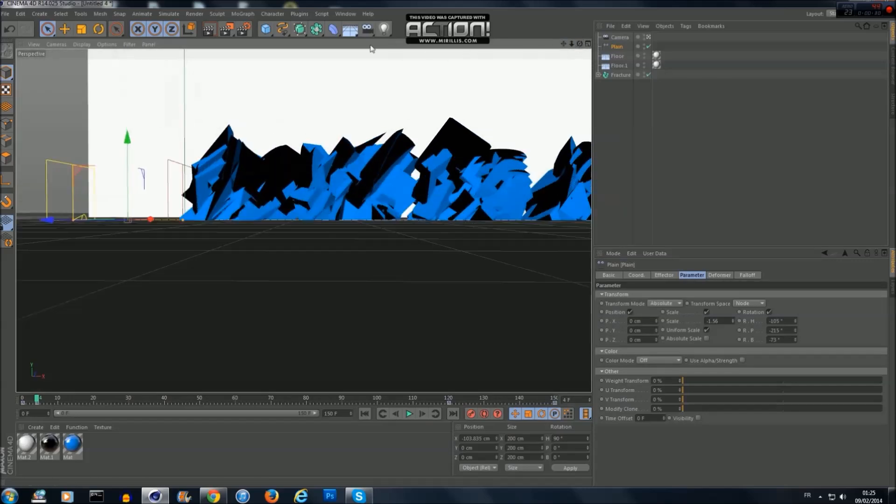
click(240, 14)
click(255, 110)
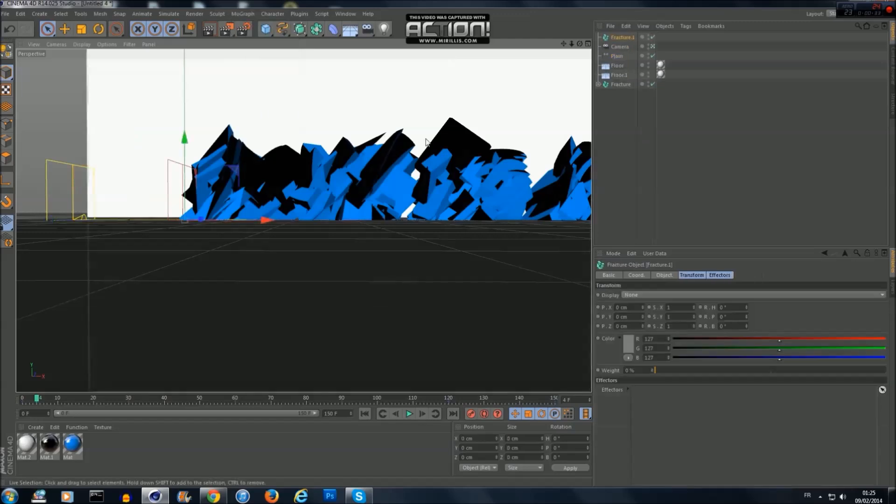
drag(554, 50, 491, 120)
click(626, 36)
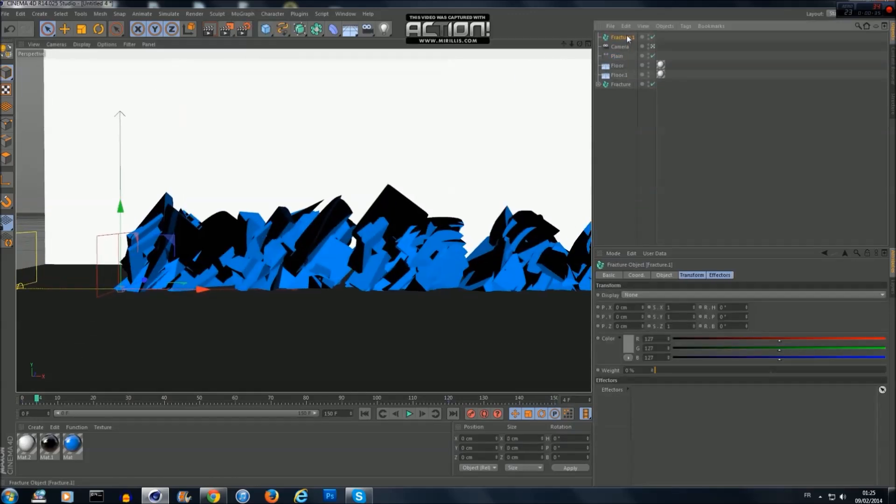
key(Delete)
- Add a MoText object and place it above the shattered letters at about X 252 cm, Y 192 cm
click(243, 15)
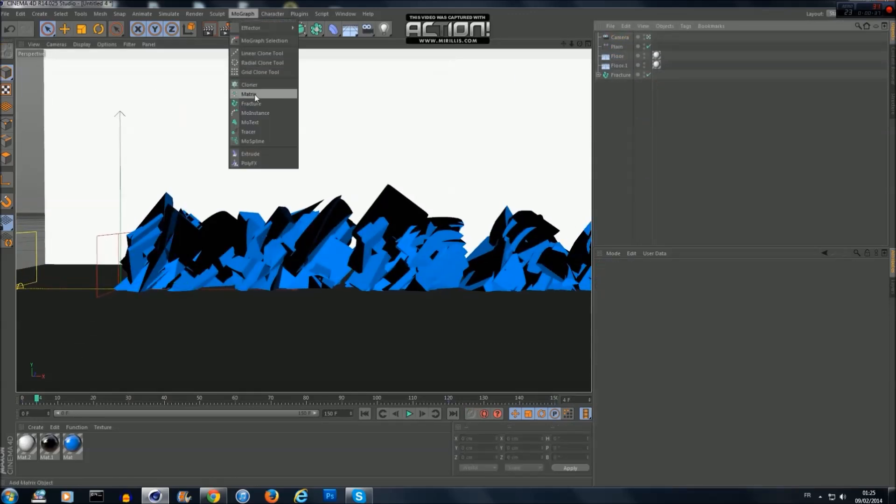
click(264, 122)
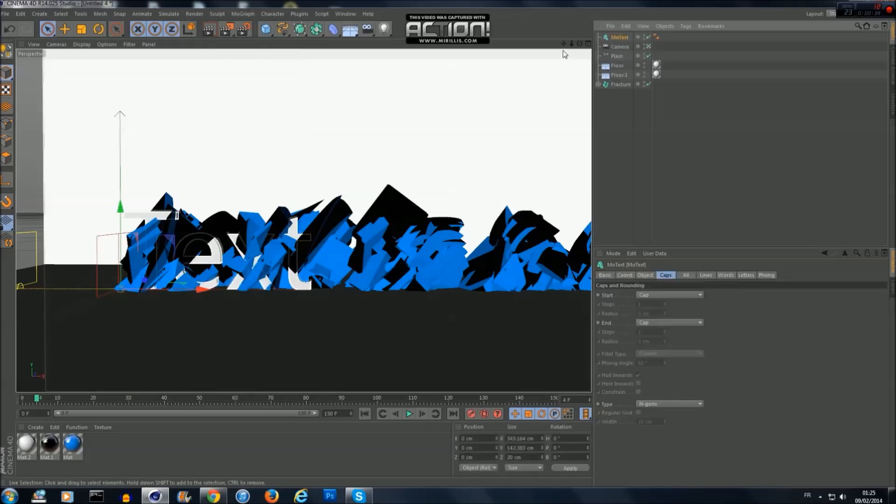
drag(120, 207, 120, 99)
drag(199, 182, 341, 183)
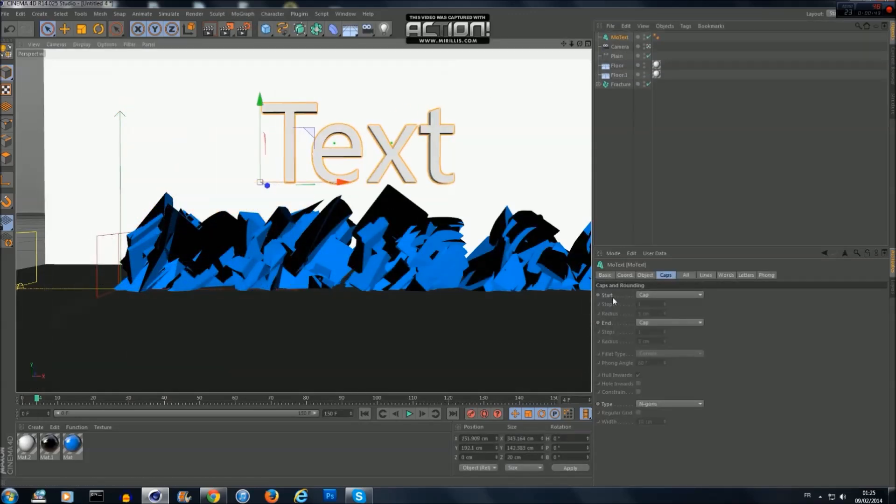
- Set the MoText's text to "hhtp//youtube/regardermesvidéo.com" and shift it along the X axis to about X -980 cm
click(645, 275)
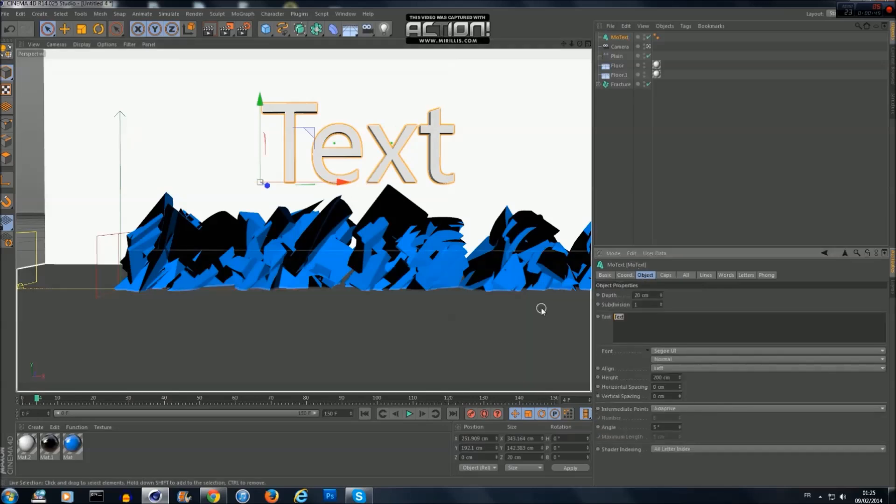
click(707, 328)
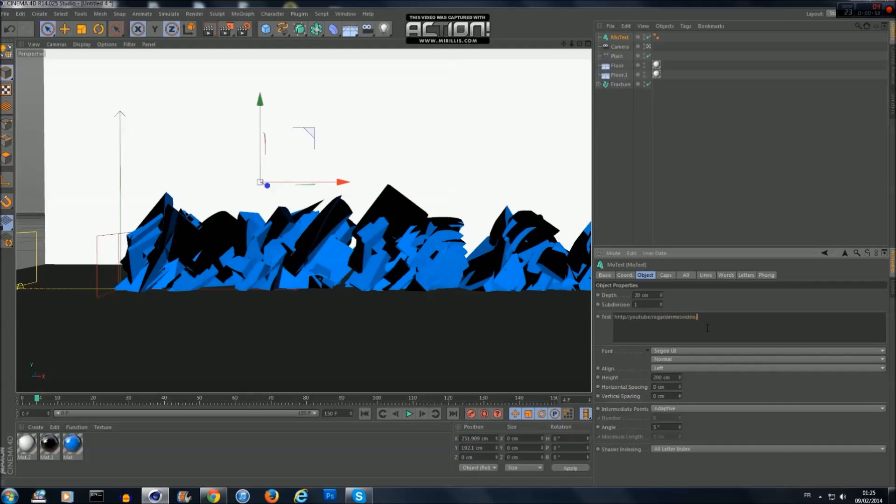
mouse_move(579, 43)
mouse_down()
mouse_move(568, 87)
mouse_move(579, 52)
mouse_move(576, 63)
mouse_move(514, 45)
mouse_move(429, 64)
mouse_move(578, 30)
mouse_move(593, 95)
mouse_up()
scroll(532, 98, down, 1)
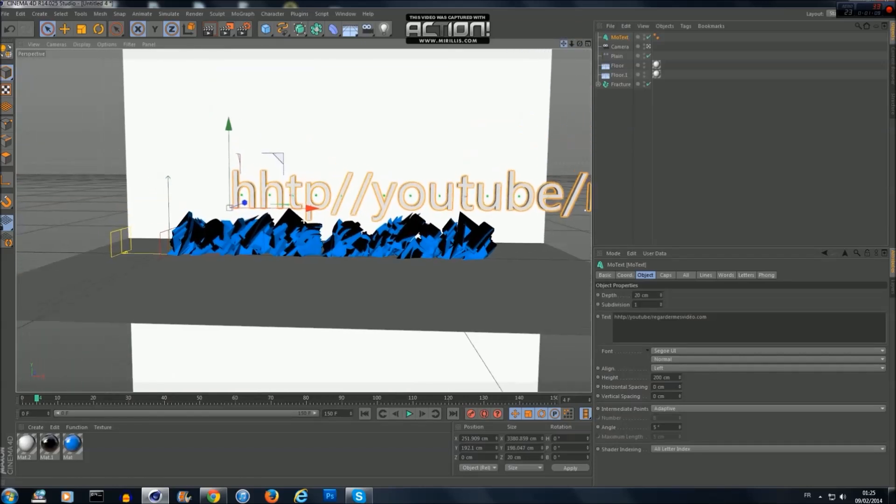
drag(297, 210, 83, 211)
scroll(107, 217, down, 2)
scroll(112, 218, down, 2)
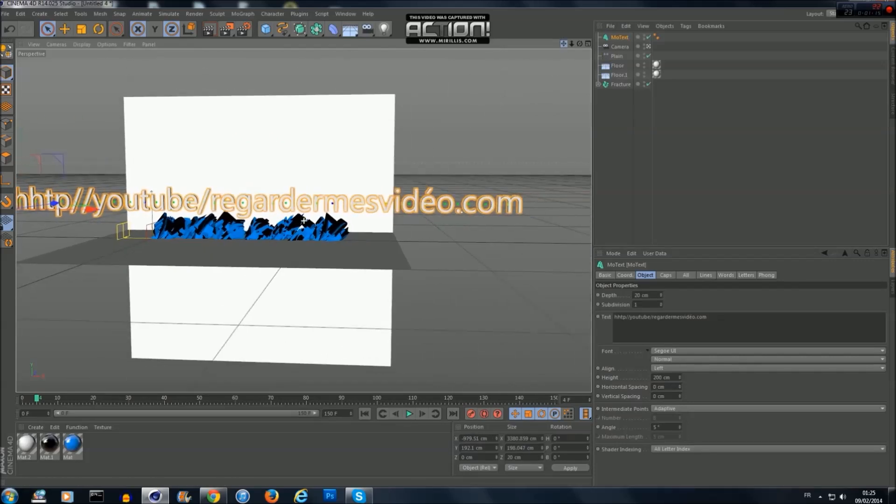
- Set the MoText's height to 79 cm and move it over the shattered letters to about X -105 cm, previewing it with a viewport render
alt+middle_drag(550, 70, 573, 65)
drag(680, 378, 680, 387)
drag(145, 214, 271, 215)
scroll(276, 263, up, 3)
scroll(273, 190, up, 3)
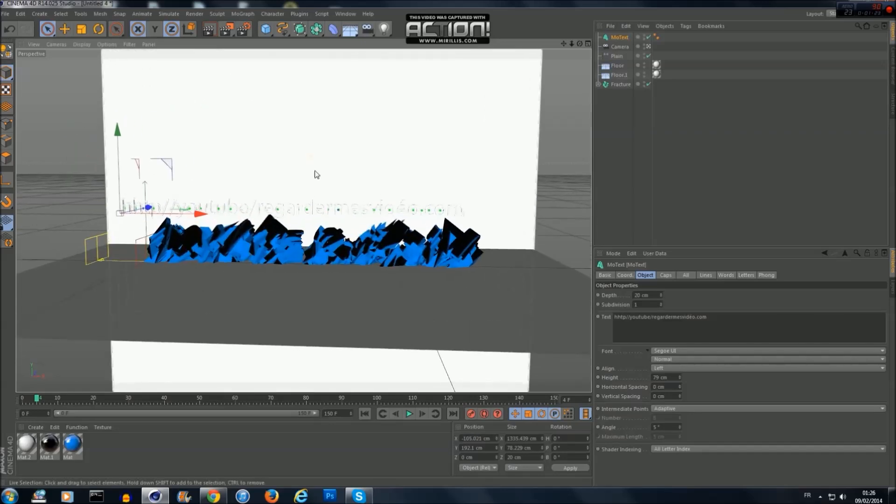
click(208, 32)
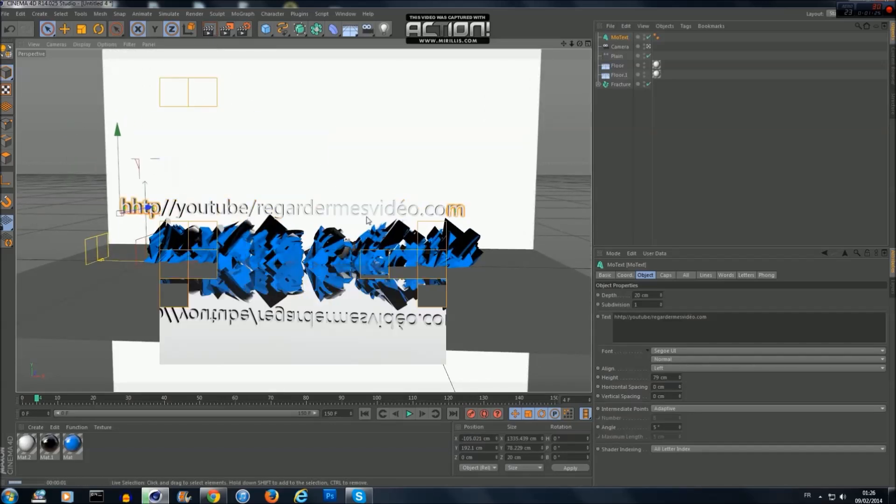